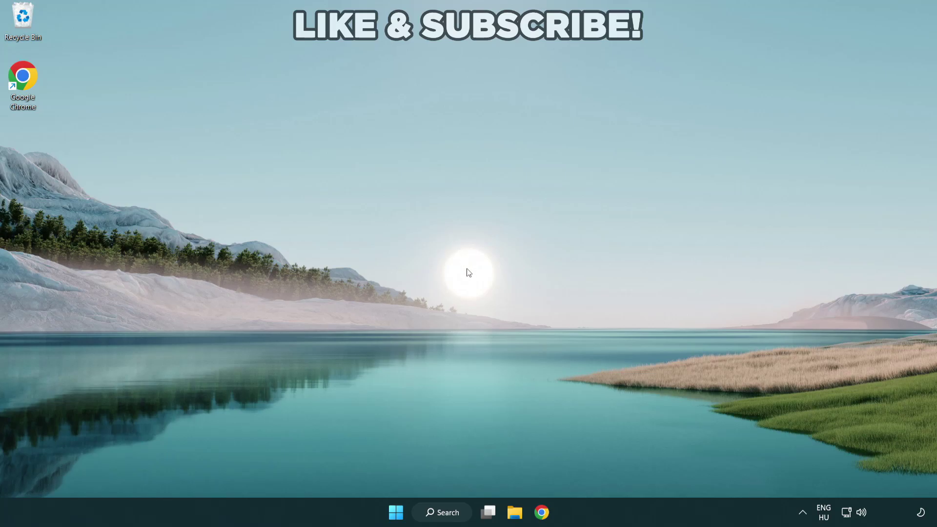
Search Windows for 'device manager' to find Device Manager as the best match.
{"action": "left_click", "coordinate": [447, 517]}
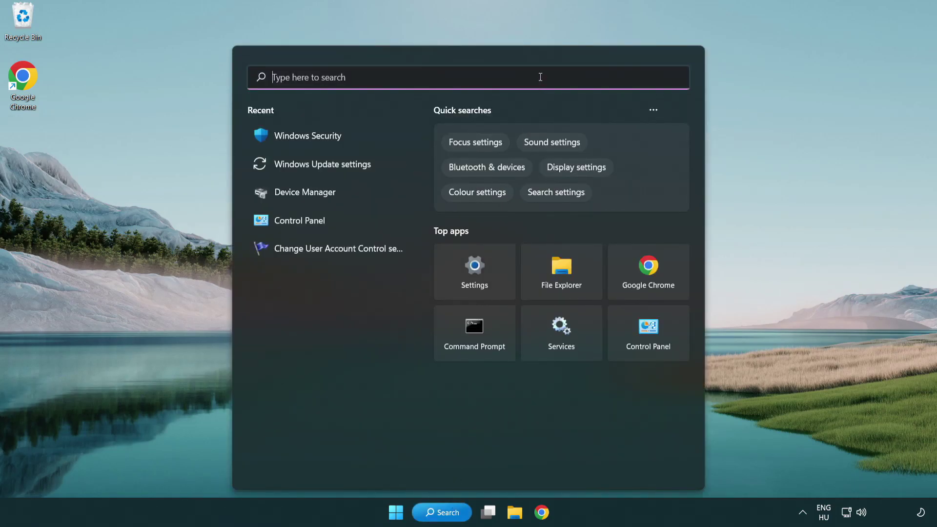
{"action": "type", "text": "devic"}
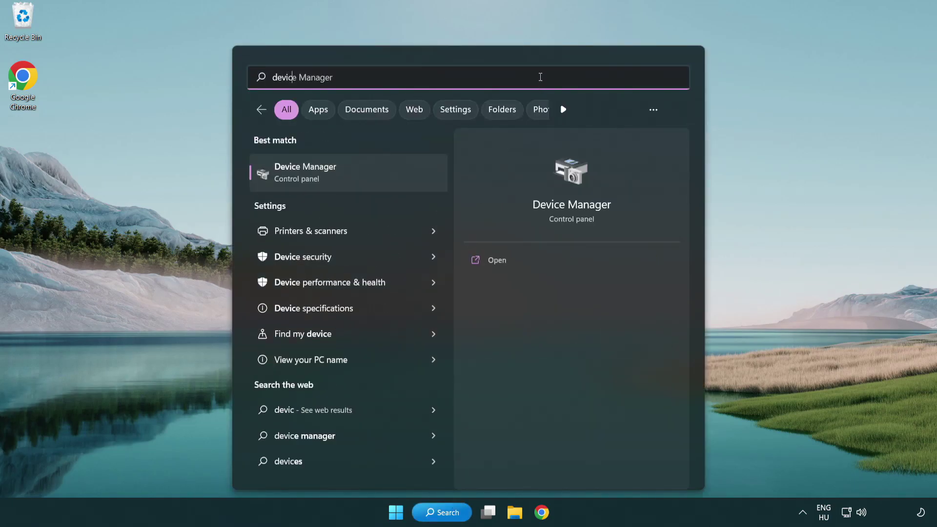
{"action": "type", "text": "e manager"}
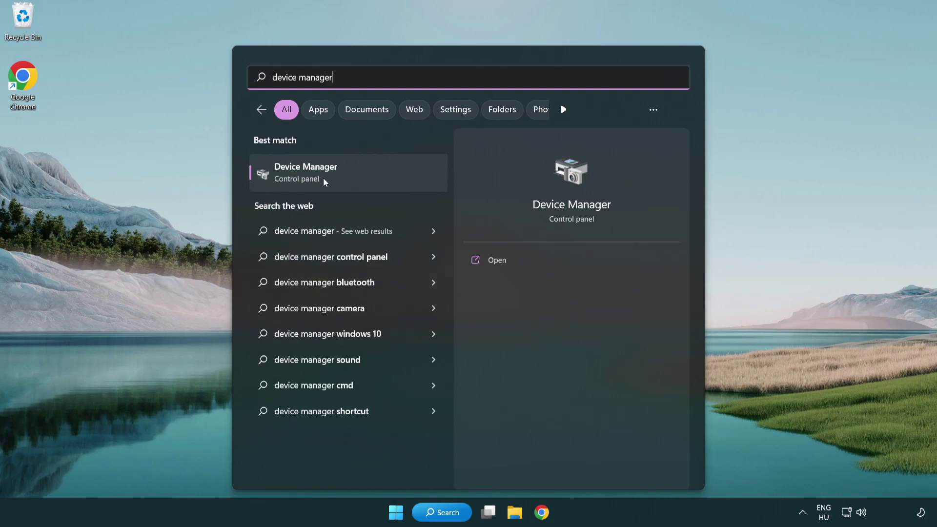
Launch Device Manager, centre its window, and select VMware SVGA 3D under Display adapters.
{"action": "left_click", "coordinate": [375, 178]}
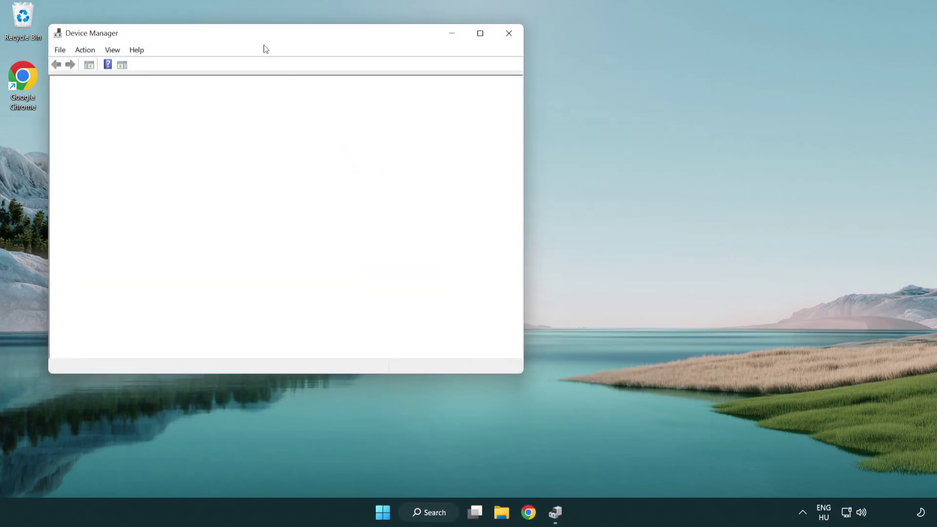
{"action": "left_click_drag", "start_coordinate": [254, 37], "coordinate": [411, 95]}
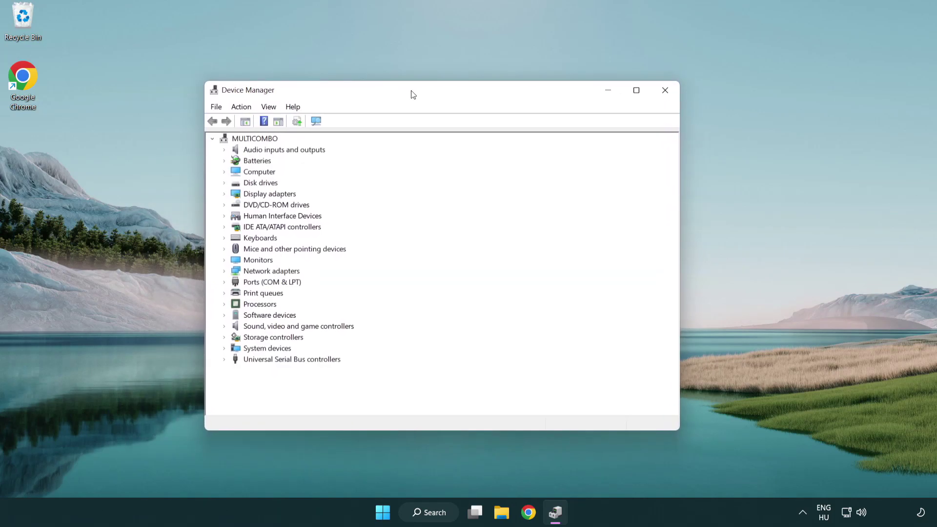
{"action": "left_click", "coordinate": [232, 195]}
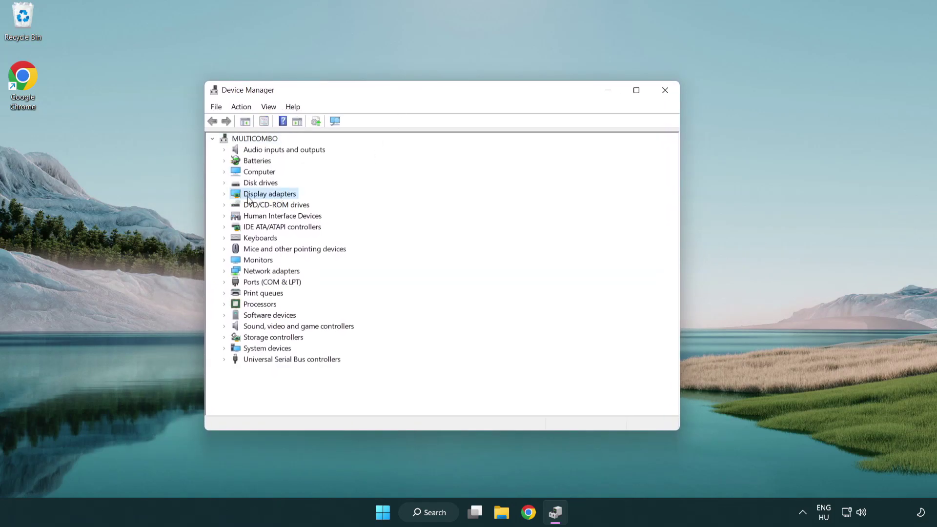
{"action": "left_click", "coordinate": [224, 194]}
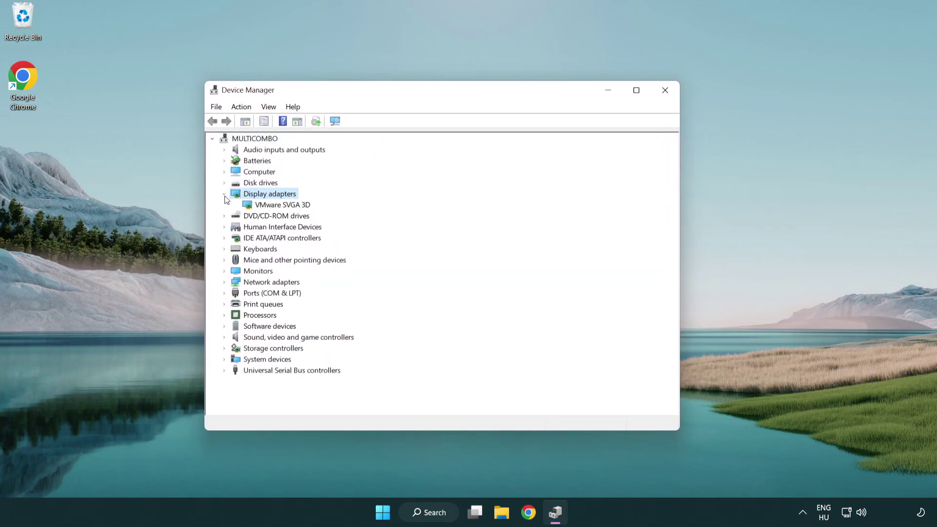
{"action": "left_click", "coordinate": [260, 206]}
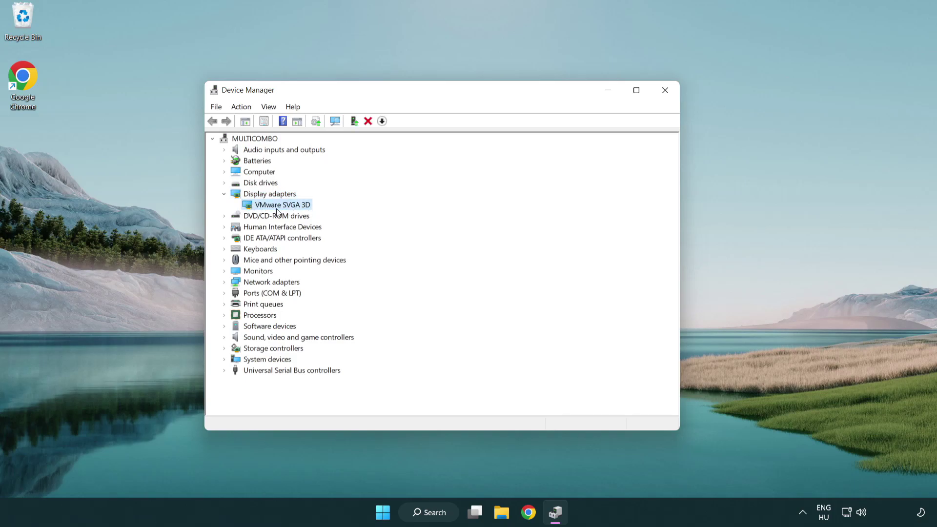
Run an automatic driver search for the VMware SVGA 3D adapter.
{"action": "right_click", "coordinate": [280, 209]}
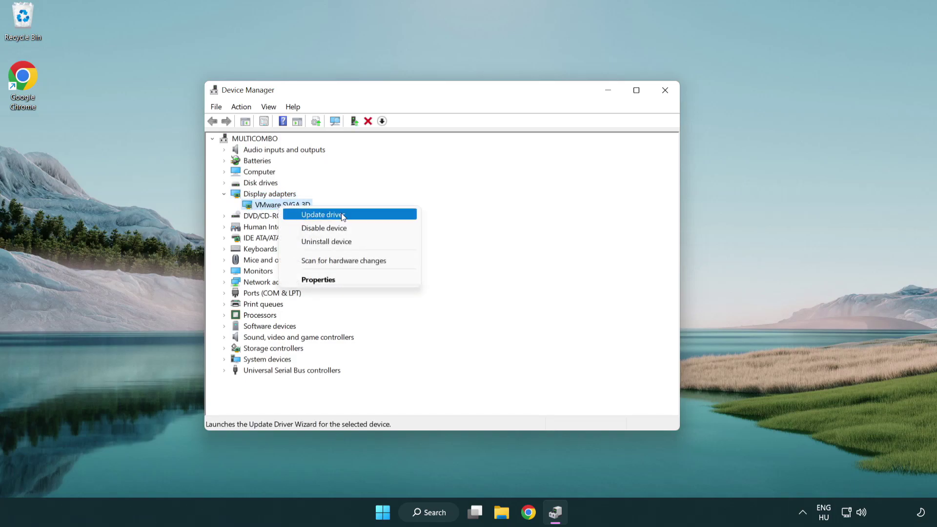
{"action": "left_click", "coordinate": [368, 215]}
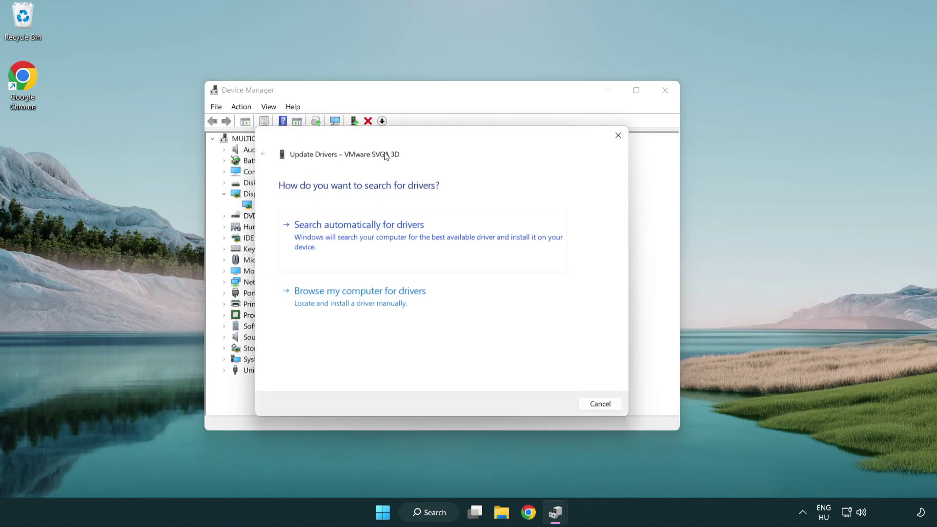
{"action": "left_click_drag", "start_coordinate": [386, 155], "coordinate": [404, 149]}
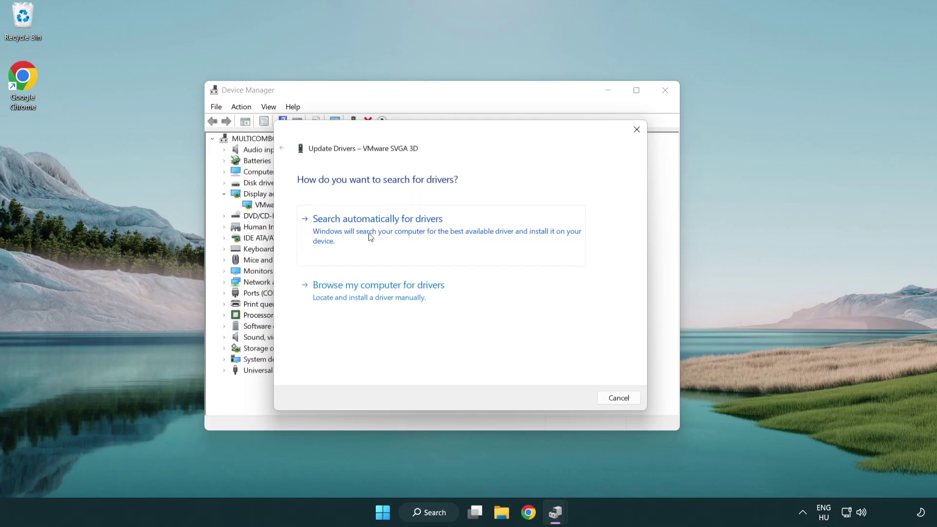
{"action": "left_click", "coordinate": [412, 228]}
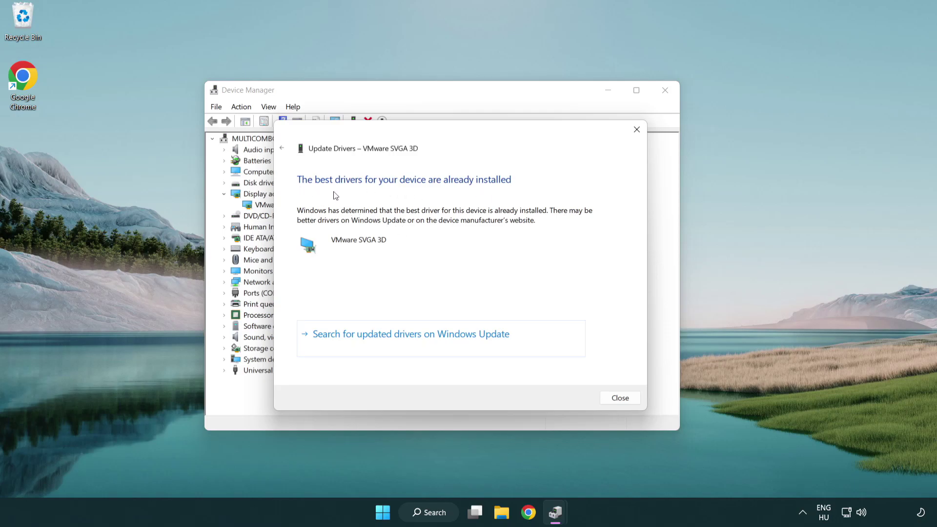
Close the driver update wizard and then Device Manager.
{"action": "left_click", "coordinate": [619, 398]}
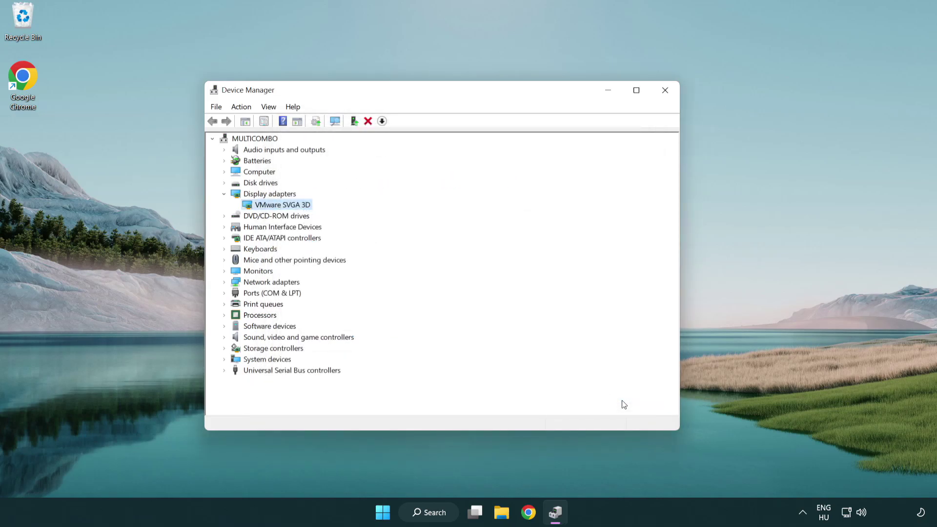
{"action": "left_click", "coordinate": [665, 90]}
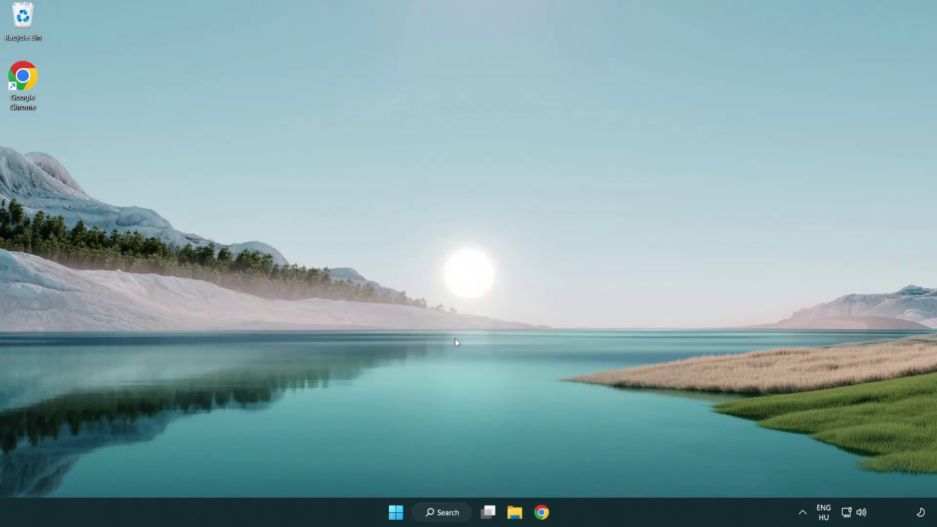
Open Windows Update settings through a Windows search for 'update'.
{"action": "left_click", "coordinate": [452, 514]}
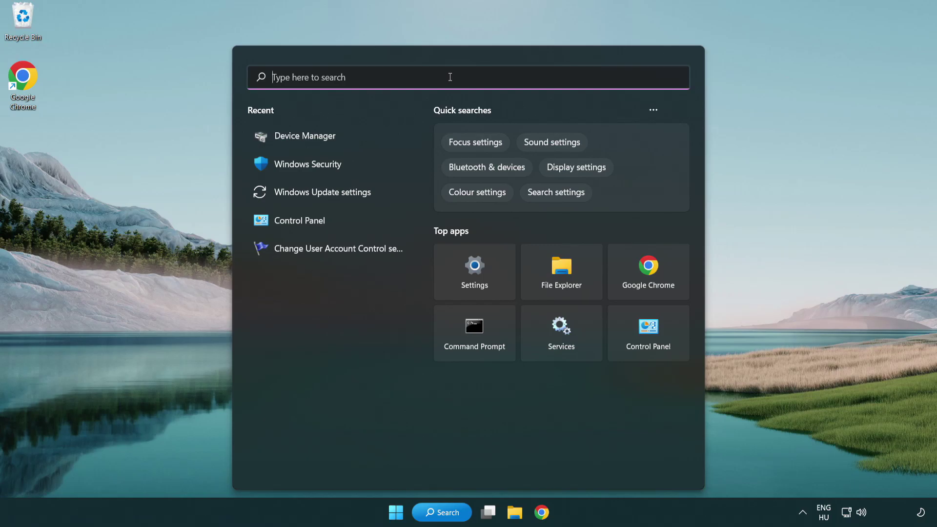
{"action": "type", "text": "update"}
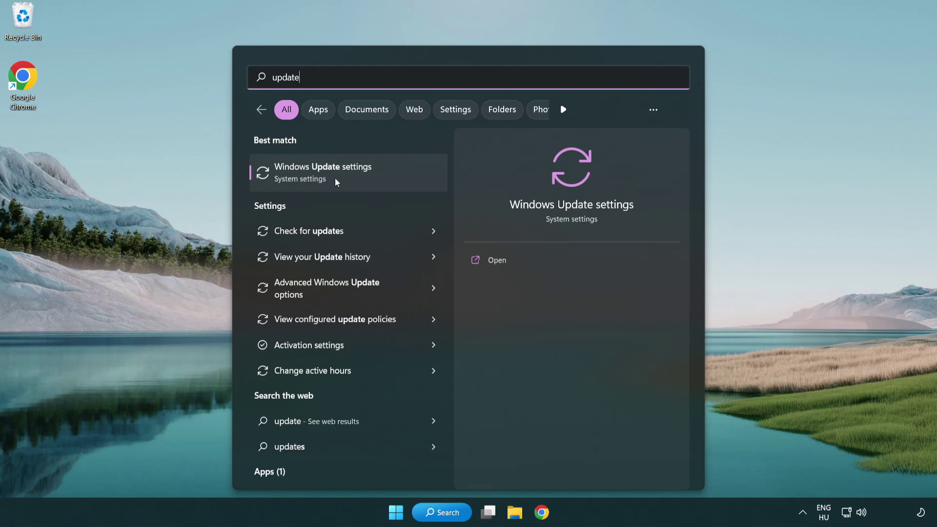
{"action": "left_click", "coordinate": [366, 180]}
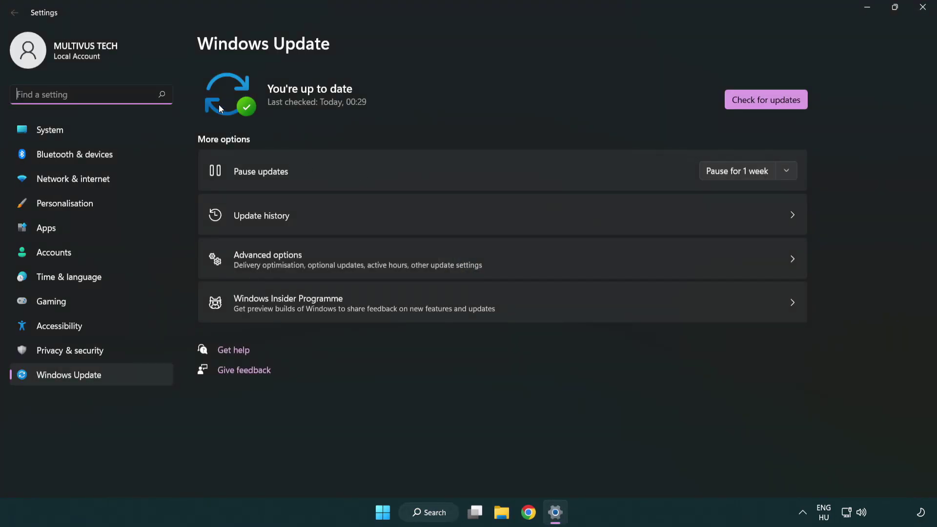
Check for Windows updates again, confirming the PC is up to date.
{"action": "left_click", "coordinate": [786, 105]}
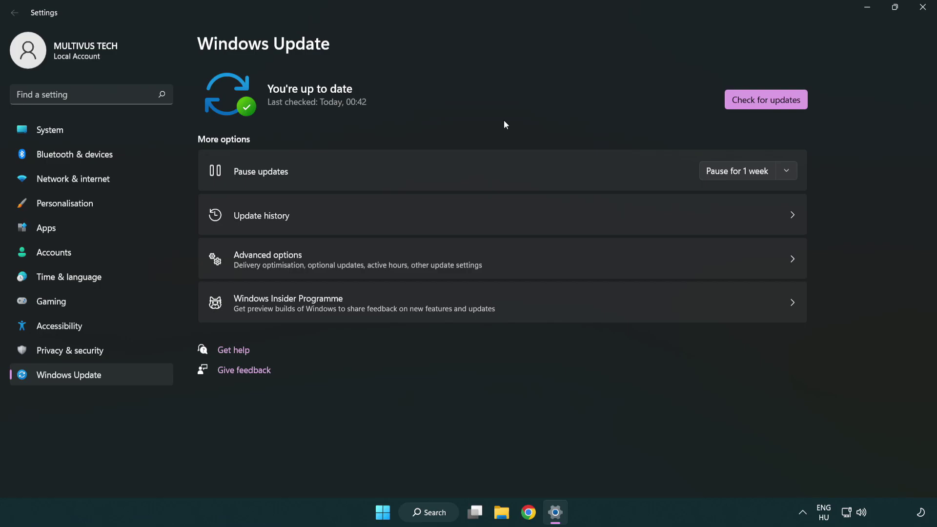
Close Settings and open Properties for the YOUR NOT WORKING APP desktop shortcut.
{"action": "left_click", "coordinate": [919, 15]}
{"action": "left_click", "coordinate": [77, 80]}
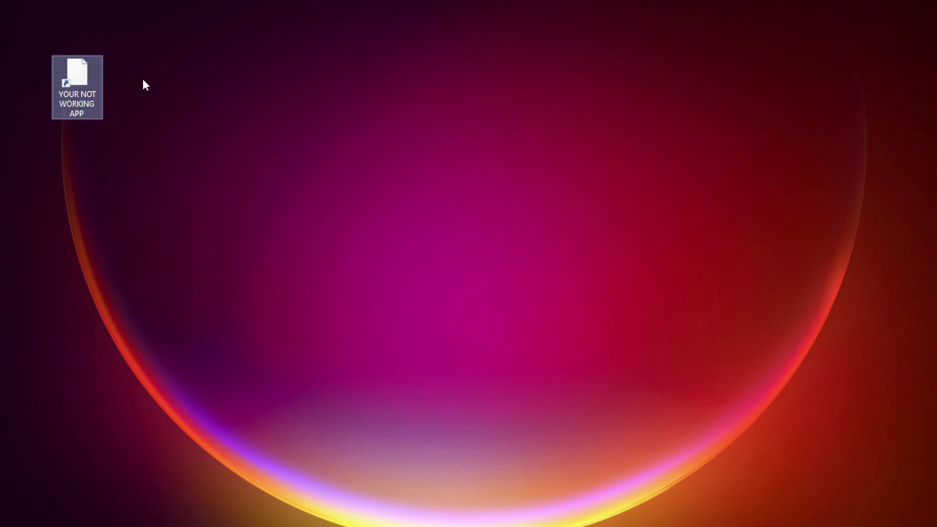
{"action": "right_click", "coordinate": [76, 69]}
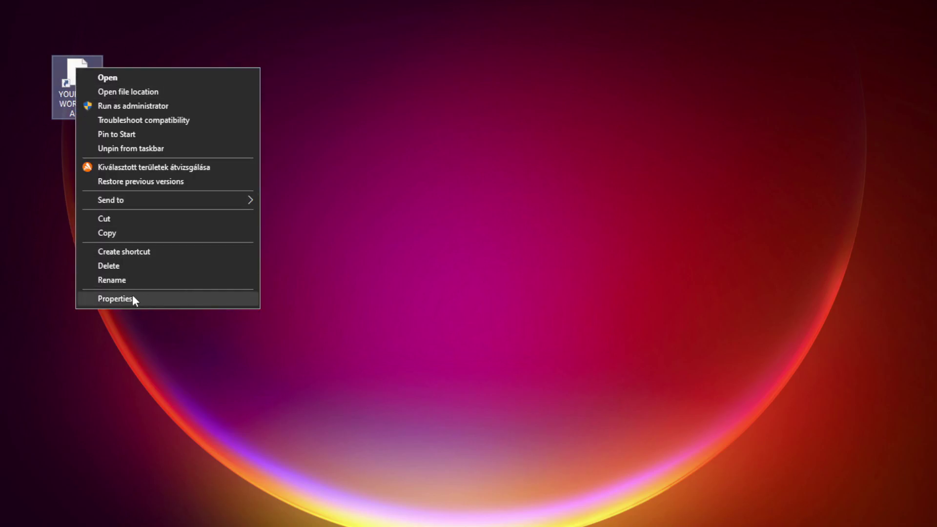
{"action": "left_click", "coordinate": [188, 300]}
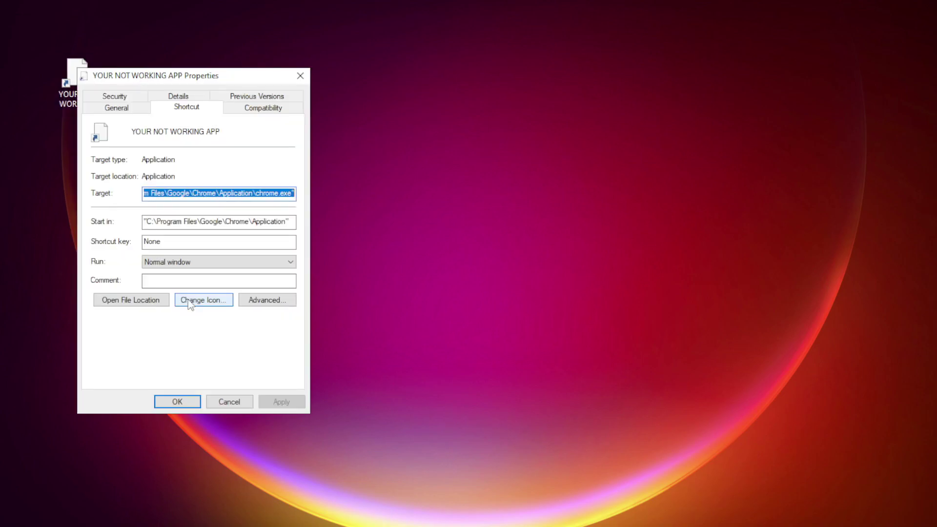
{"action": "mouse_move", "coordinate": [204, 73]}
{"action": "left_mouse_down"}
{"action": "mouse_move", "coordinate": [381, 71]}
{"action": "mouse_move", "coordinate": [473, 103]}
{"action": "left_mouse_up"}
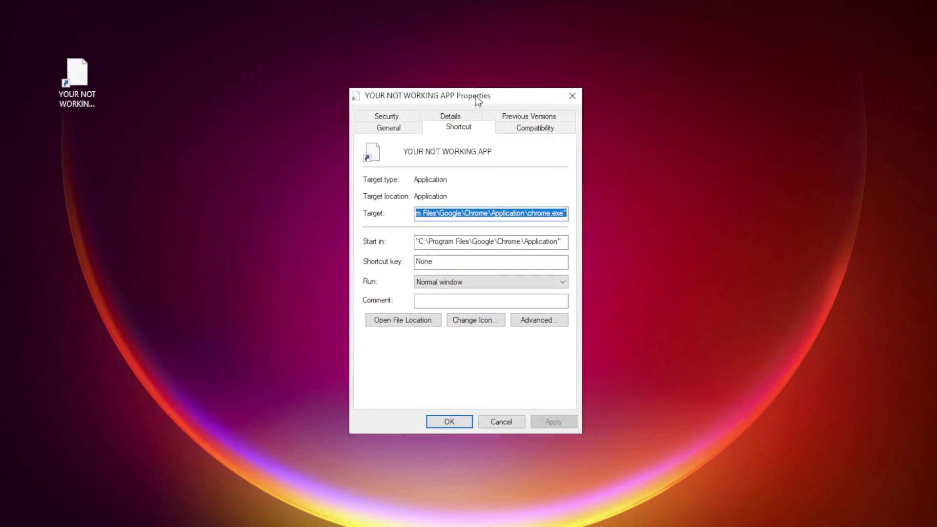
Set the shortcut to Windows 8 compatibility, no fullscreen optimizations, run as administrator, and save.
{"action": "left_click", "coordinate": [530, 132]}
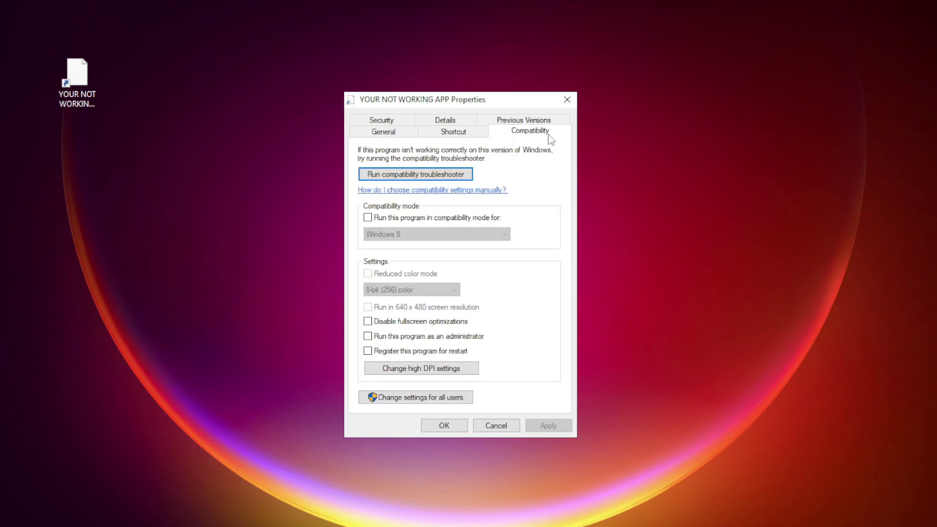
{"action": "left_click", "coordinate": [380, 218]}
{"action": "left_click", "coordinate": [417, 235]}
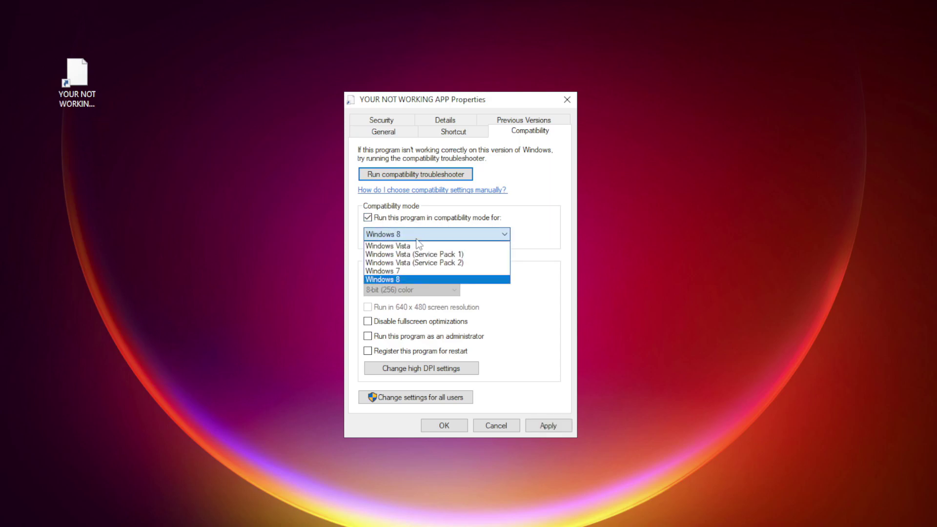
{"action": "left_click", "coordinate": [410, 279]}
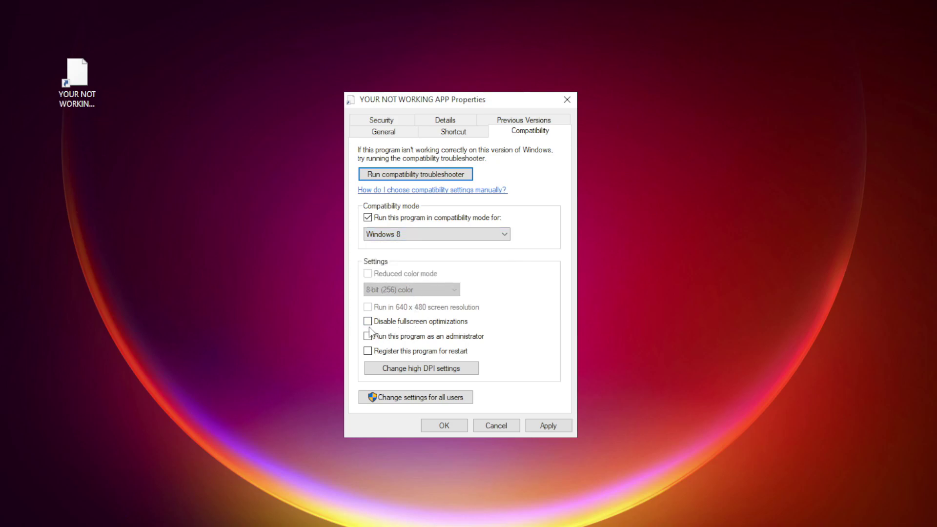
{"action": "left_click", "coordinate": [409, 324]}
{"action": "left_click", "coordinate": [397, 338]}
{"action": "left_click", "coordinate": [548, 426]}
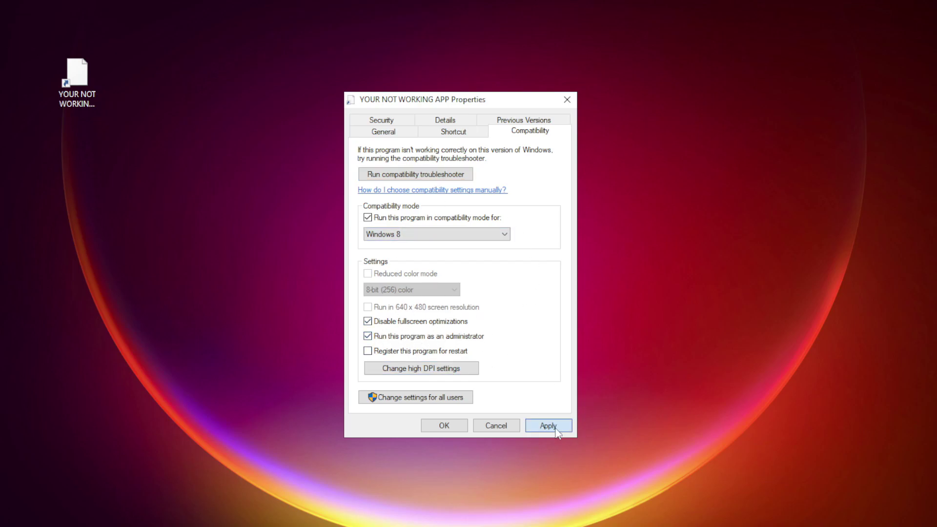
{"action": "left_click", "coordinate": [439, 426]}
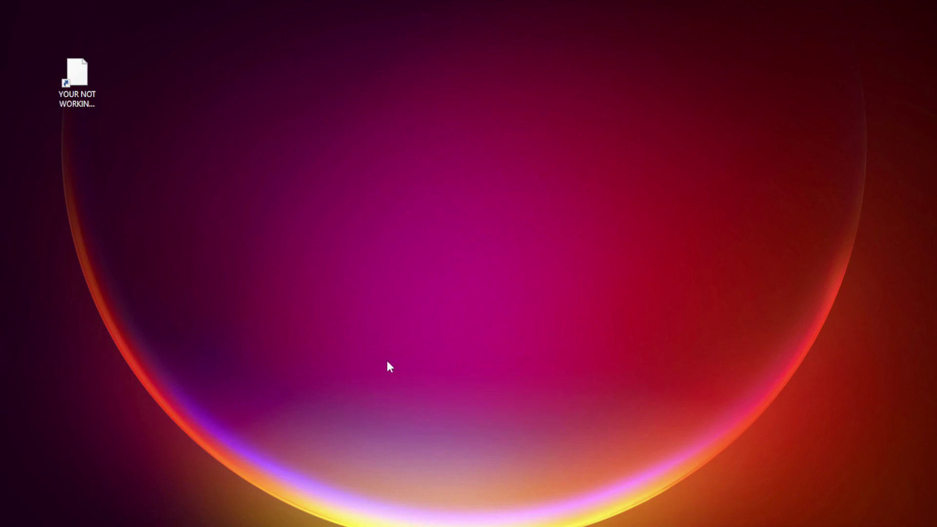
{"action": "double_click", "coordinate": [72, 84]}
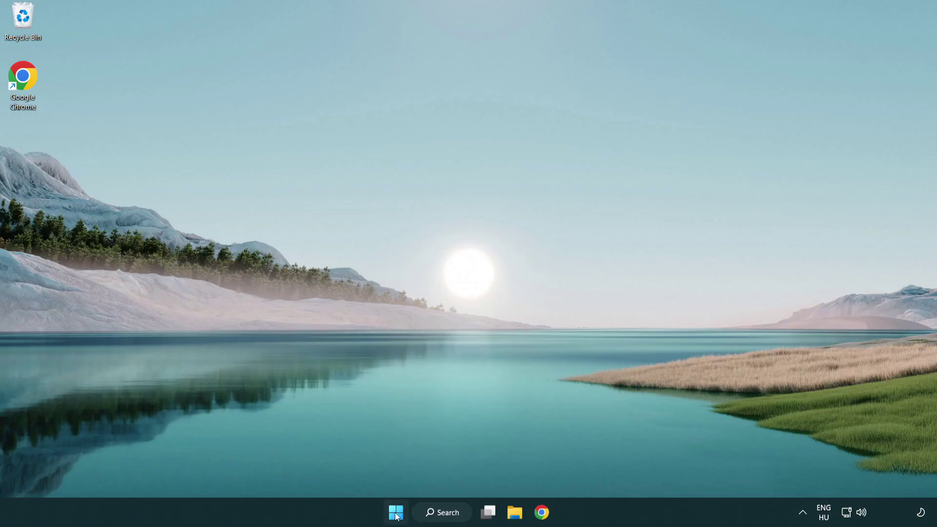
Open Task Manager from the Start button's Win+X menu.
{"action": "right_click", "coordinate": [396, 516]}
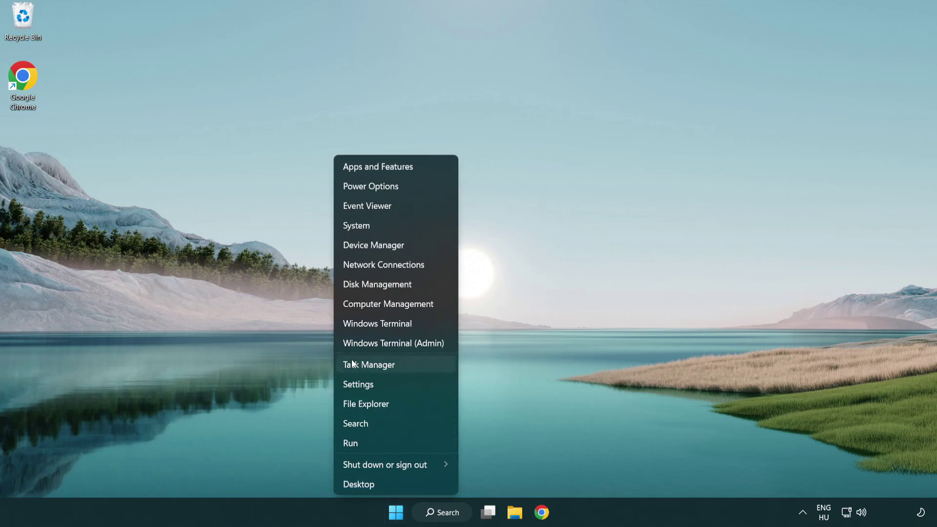
{"action": "left_click", "coordinate": [413, 370]}
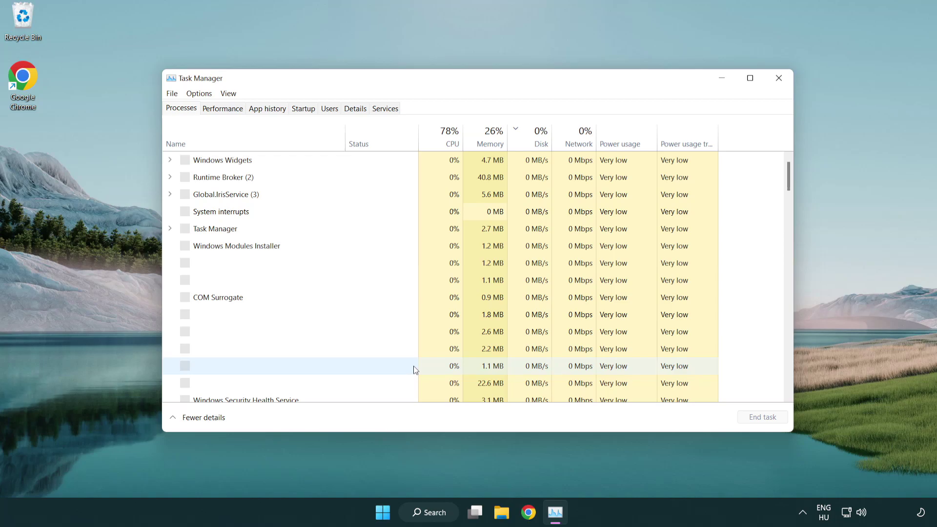
Disable Terminal, Phone Link, Cortana and Windows Security notification in the Startup apps list.
{"action": "left_click", "coordinate": [305, 110]}
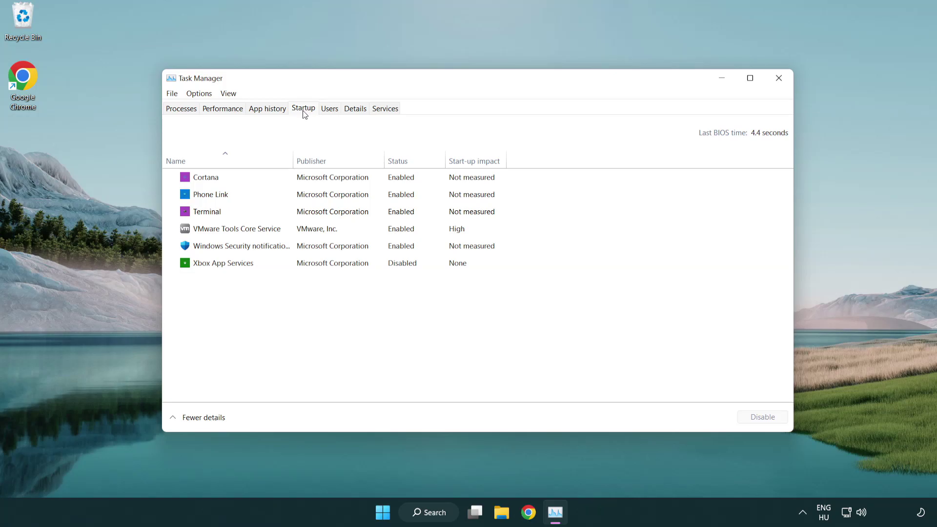
{"action": "left_click", "coordinate": [306, 213]}
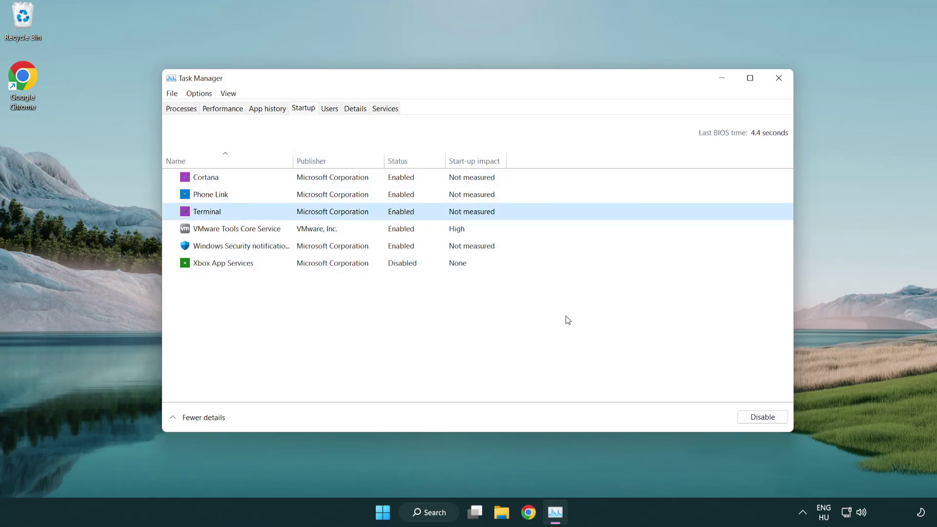
{"action": "left_click", "coordinate": [744, 417]}
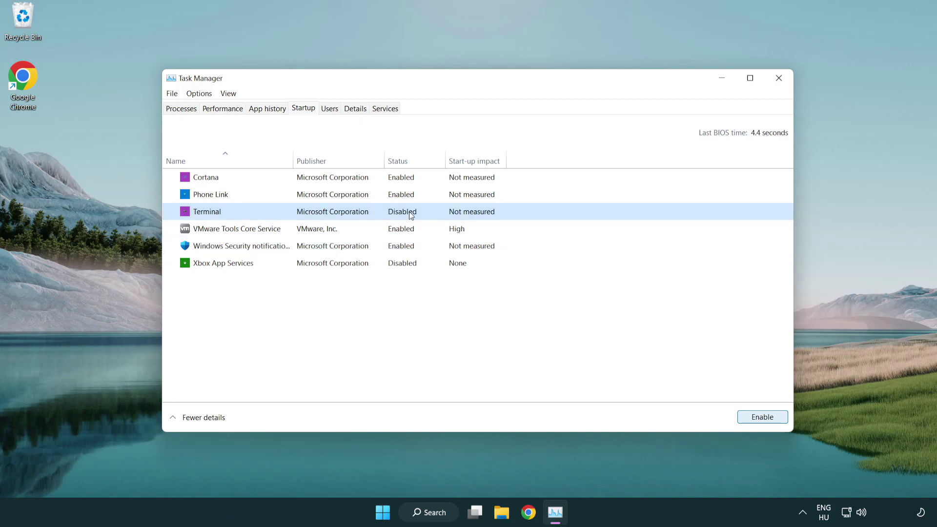
{"action": "left_click", "coordinate": [391, 197]}
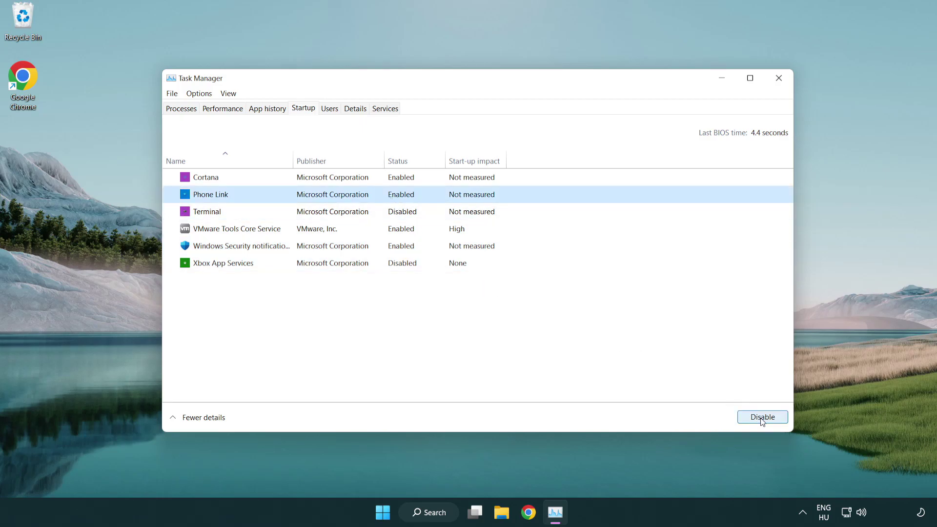
{"action": "left_click", "coordinate": [761, 419]}
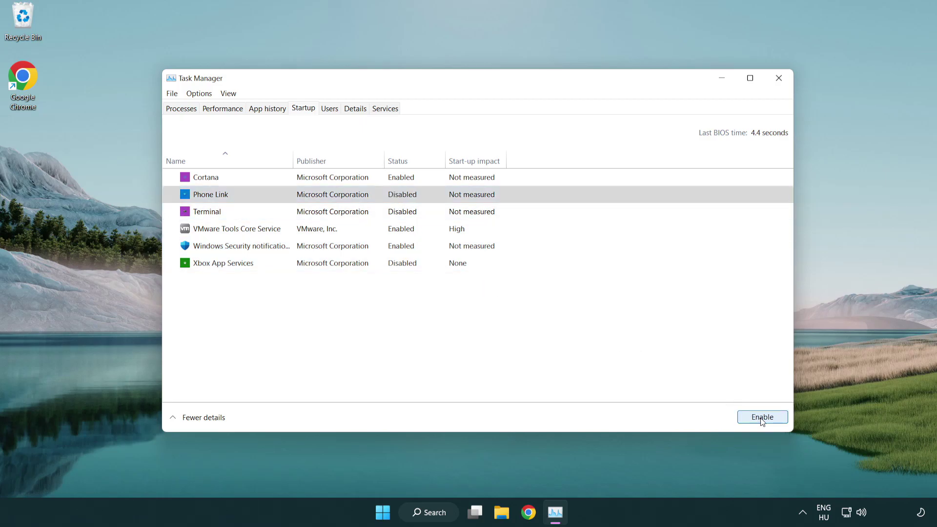
{"action": "left_click", "coordinate": [335, 180]}
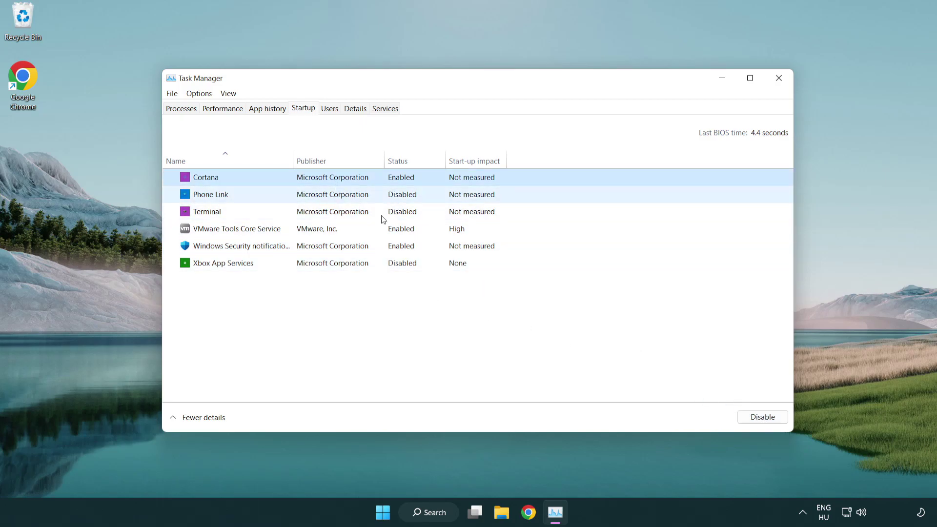
{"action": "left_click", "coordinate": [761, 419]}
{"action": "left_click", "coordinate": [446, 250]}
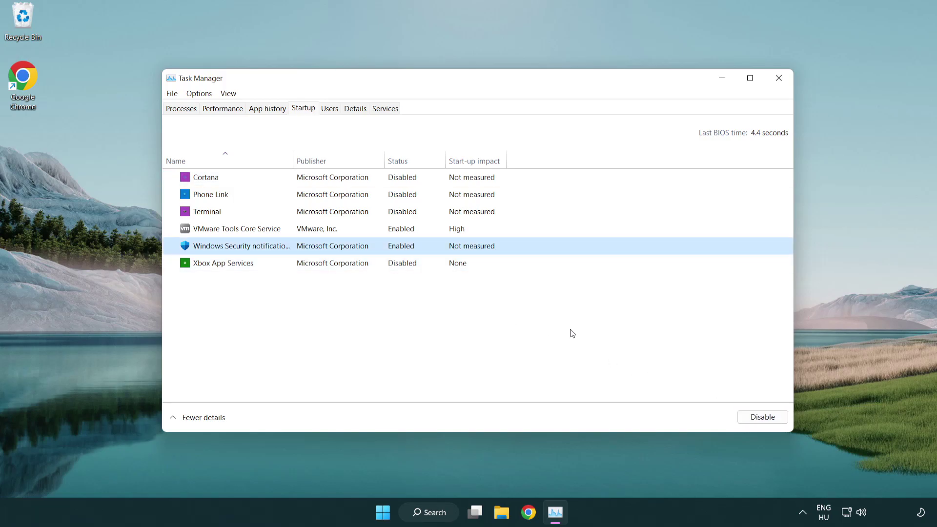
{"action": "left_click", "coordinate": [758, 418]}
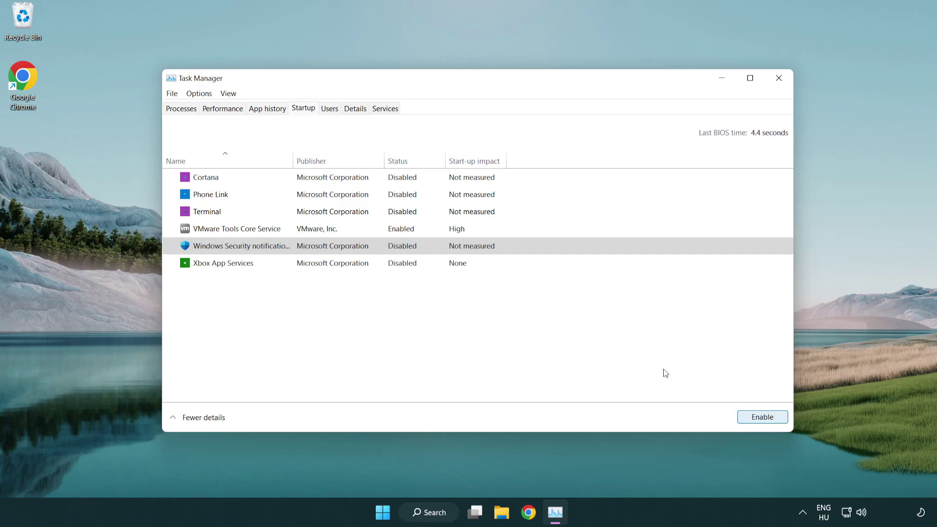
Close Task Manager and download dxwebsetup.exe, the DirectX End-User Runtime Web Installer, in Chrome.
{"action": "left_click", "coordinate": [780, 82]}
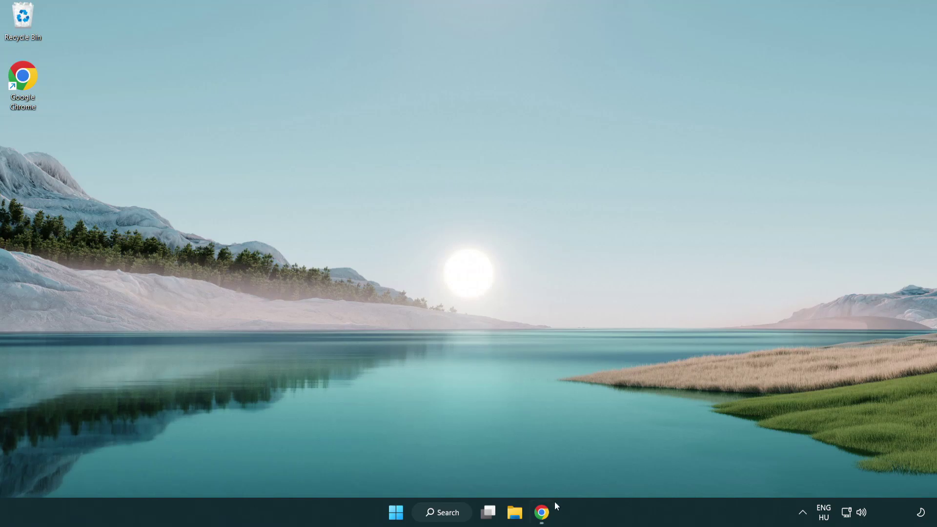
{"action": "left_click", "coordinate": [541, 513]}
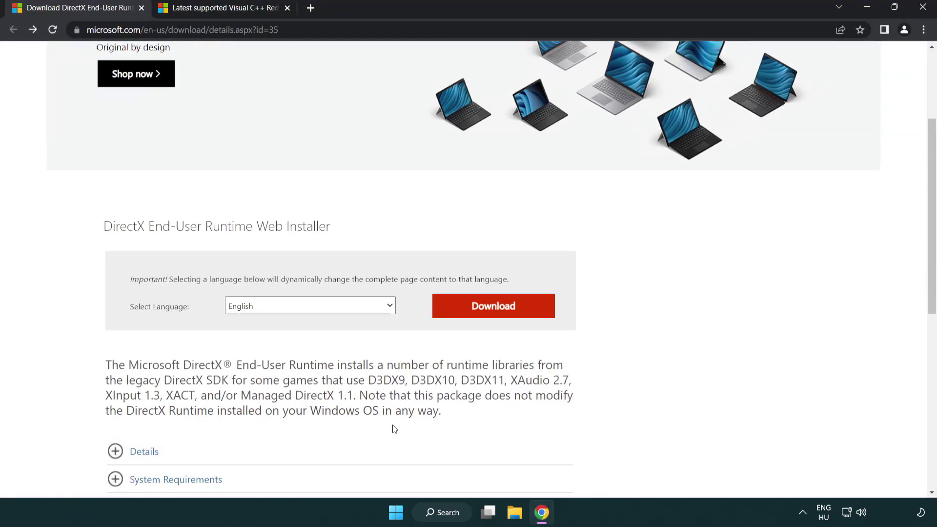
{"action": "scroll", "coordinate": [309, 254], "scroll_direction": "up", "scroll_amount": 3}
{"action": "left_click", "coordinate": [328, 33]}
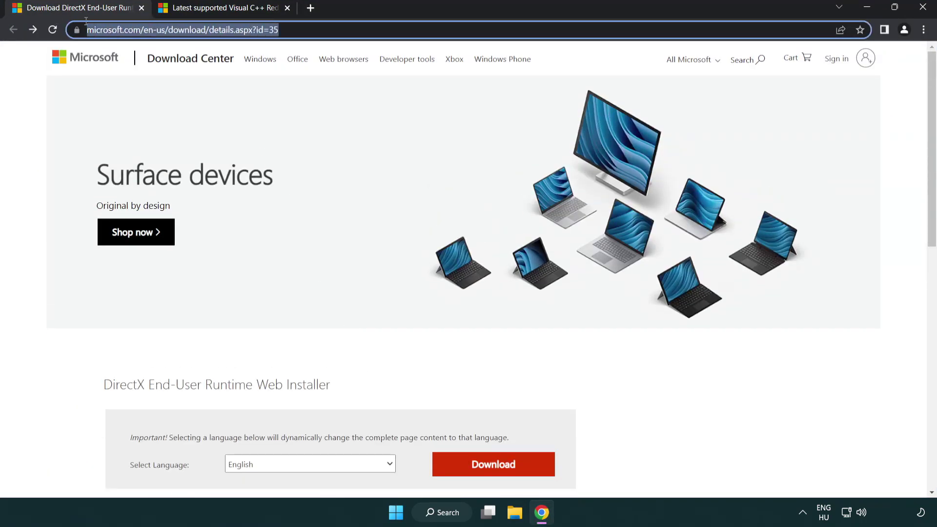
{"action": "left_click", "coordinate": [415, 35]}
{"action": "left_click", "coordinate": [896, 213]}
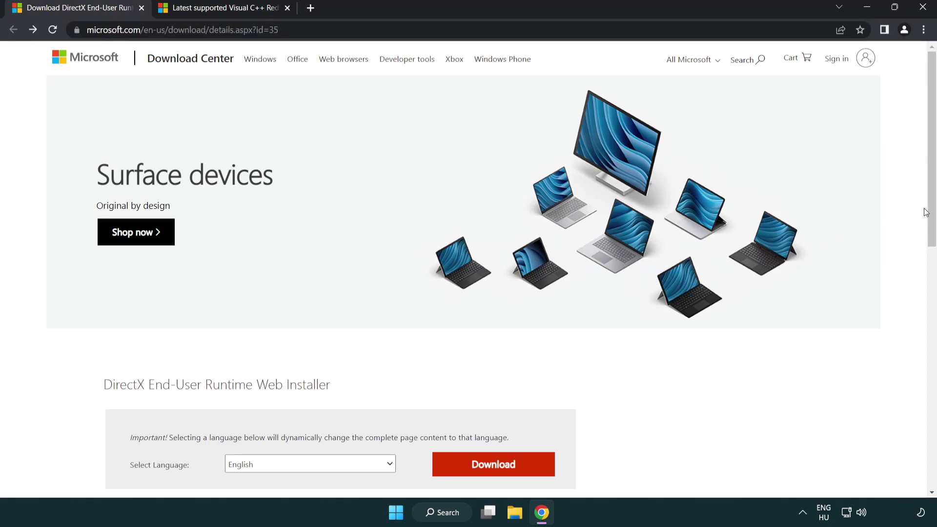
{"action": "left_click_drag", "start_coordinate": [926, 213], "coordinate": [918, 271]}
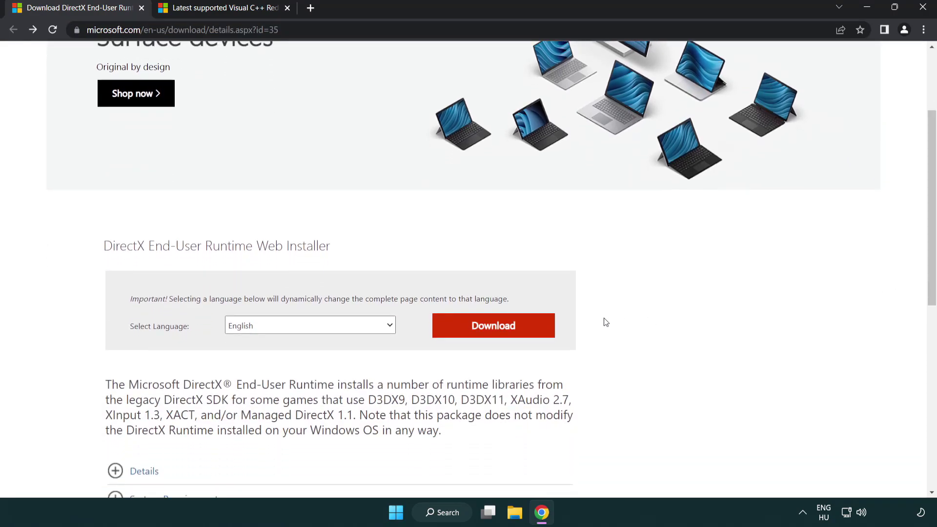
{"action": "left_click", "coordinate": [497, 335]}
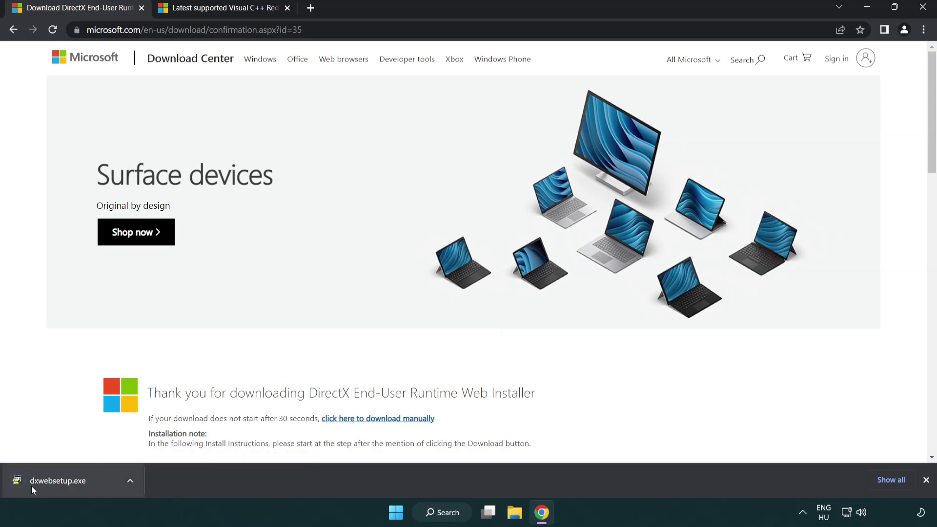
Run dxwebsetup.exe, accept the license, decline the Bing Bar, and finish setup.
{"action": "left_click", "coordinate": [60, 482]}
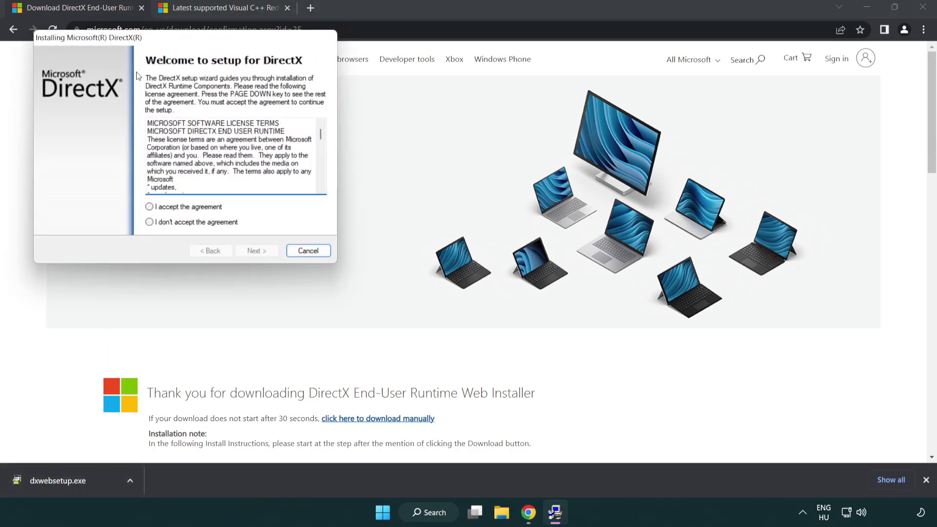
{"action": "left_click_drag", "start_coordinate": [141, 45], "coordinate": [411, 147]}
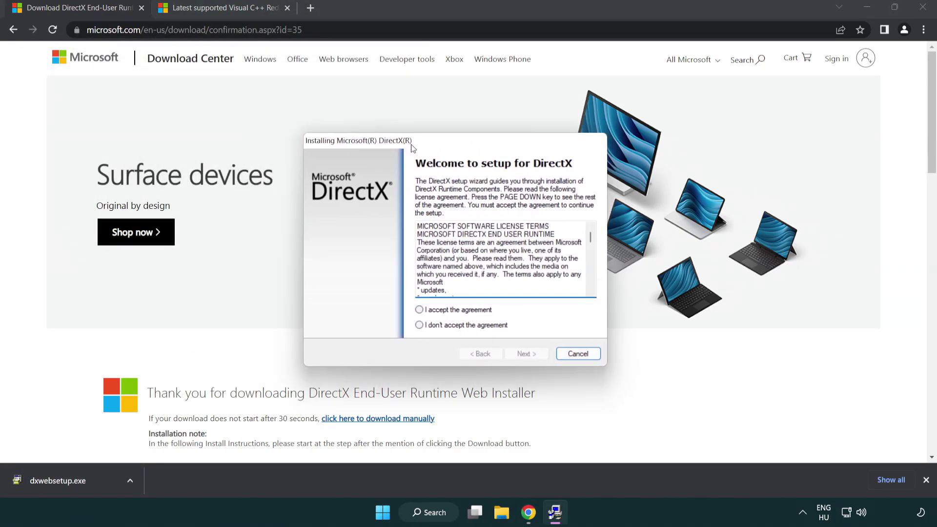
{"action": "left_click_drag", "start_coordinate": [591, 239], "coordinate": [590, 282]}
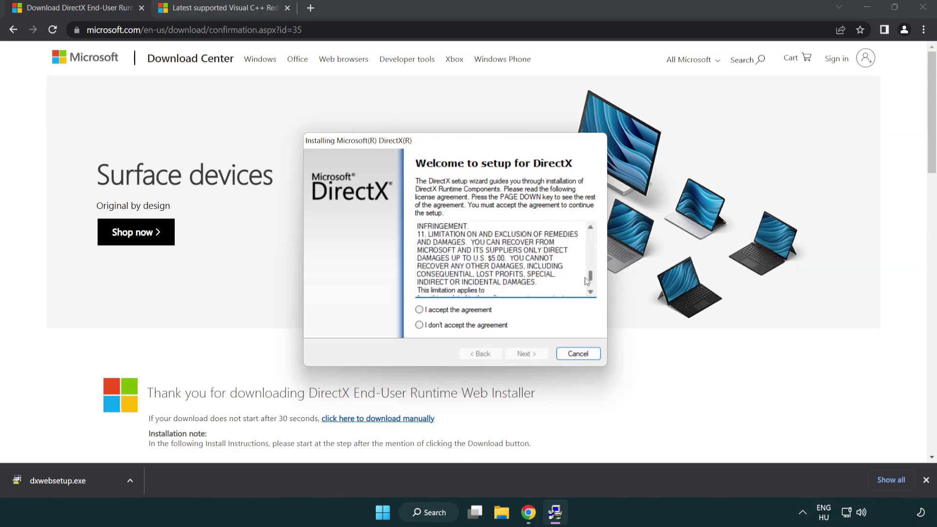
{"action": "left_click", "coordinate": [419, 310]}
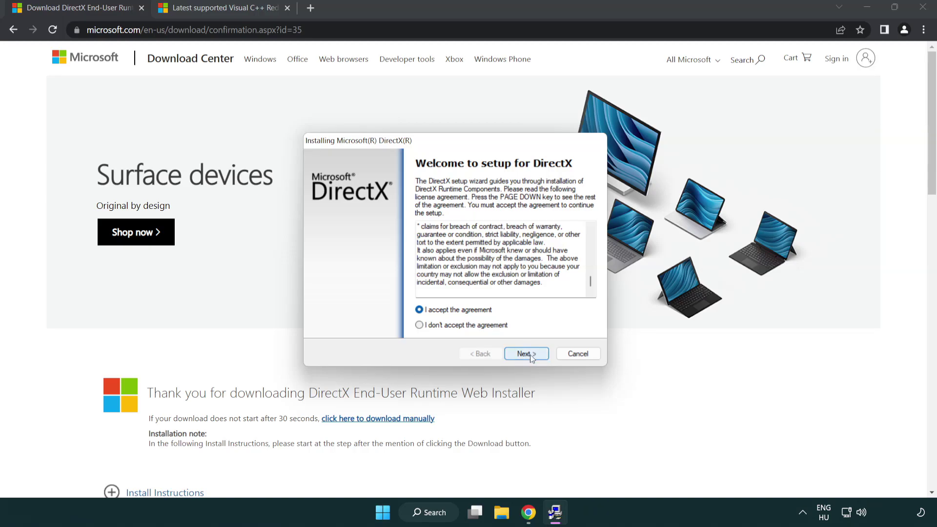
{"action": "left_click", "coordinate": [528, 355]}
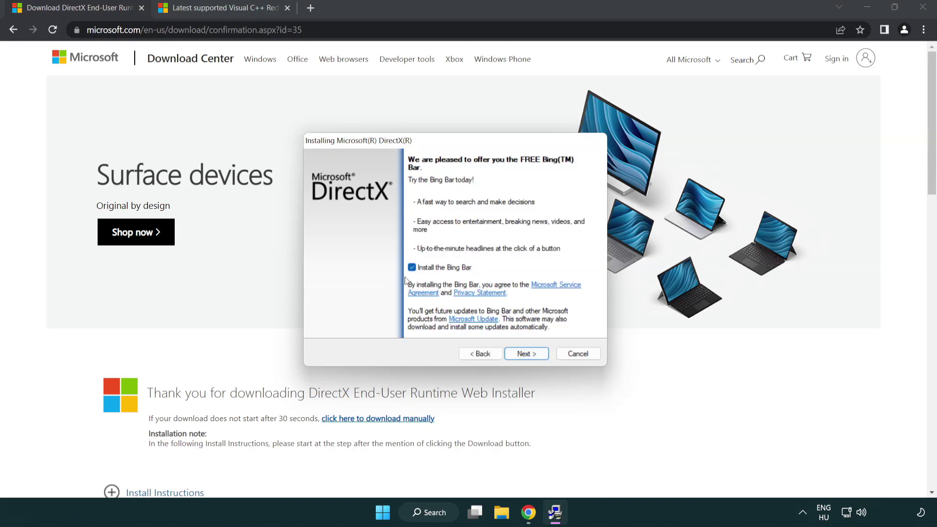
{"action": "left_click", "coordinate": [527, 355]}
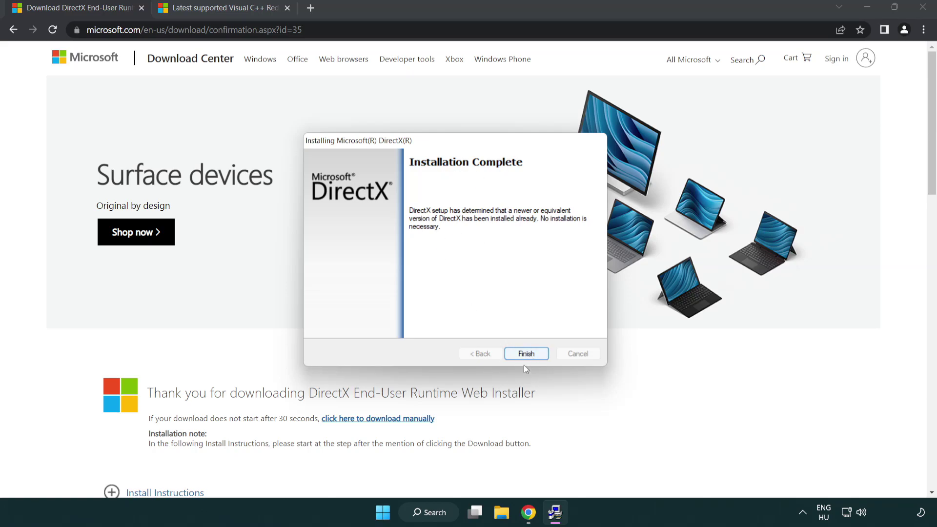
{"action": "left_click", "coordinate": [527, 352]}
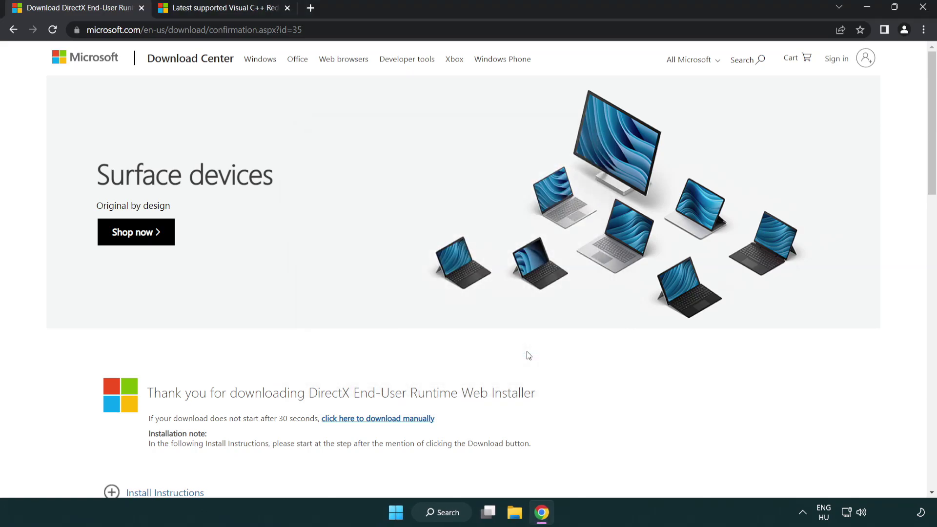
Close the DirectX tab, download the ARM64, x86 and x64 Visual C++ 2015–2022 redistributables, and launch the ARM64 installer.
{"action": "left_click", "coordinate": [142, 8]}
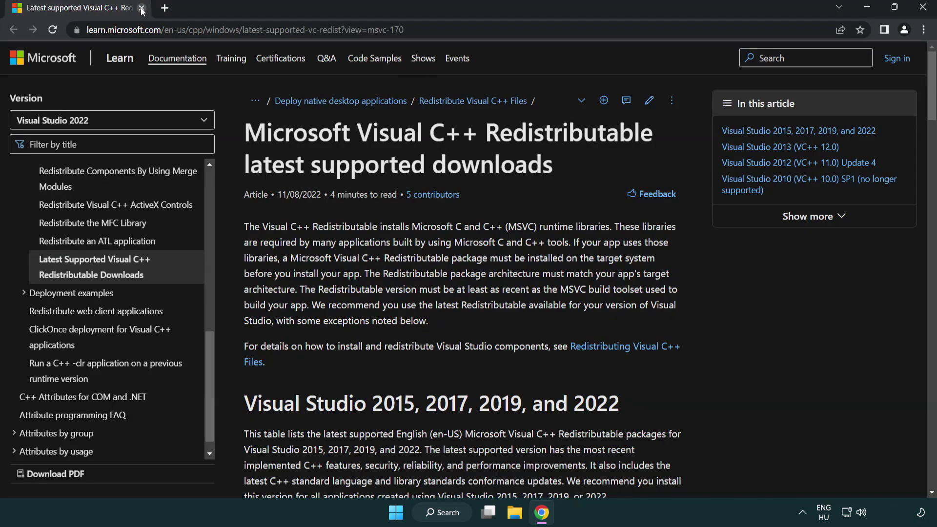
{"action": "left_click", "coordinate": [220, 31]}
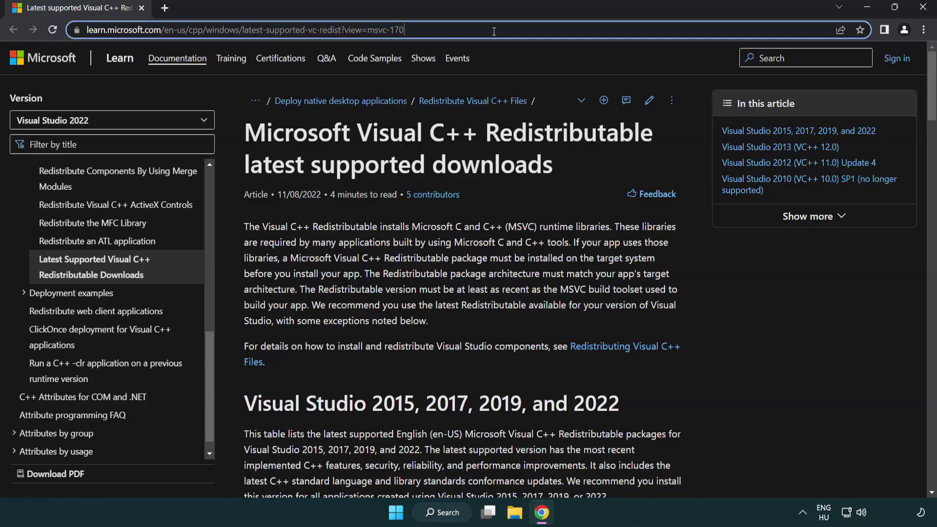
{"action": "left_click", "coordinate": [482, 151]}
{"action": "scroll", "coordinate": [481, 156], "scroll_direction": "down", "scroll_amount": 5}
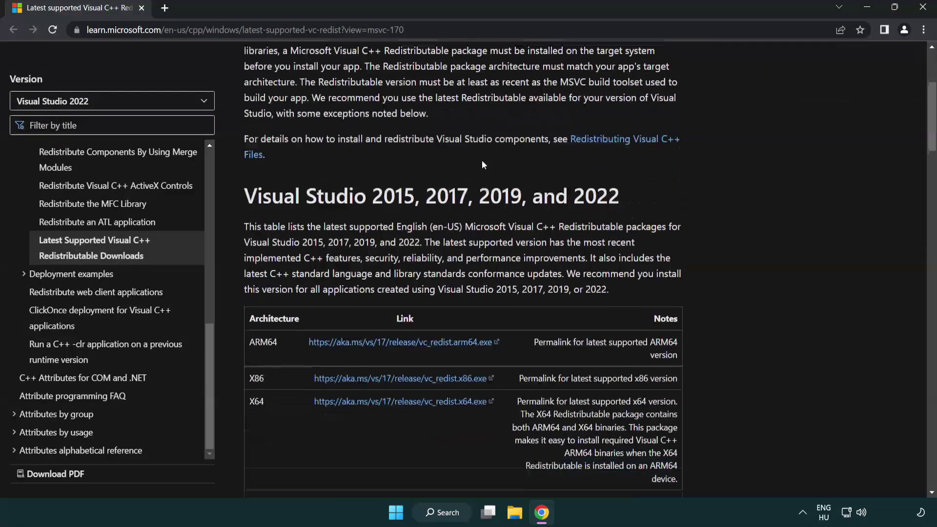
{"action": "scroll", "coordinate": [482, 161], "scroll_direction": "down", "scroll_amount": 1}
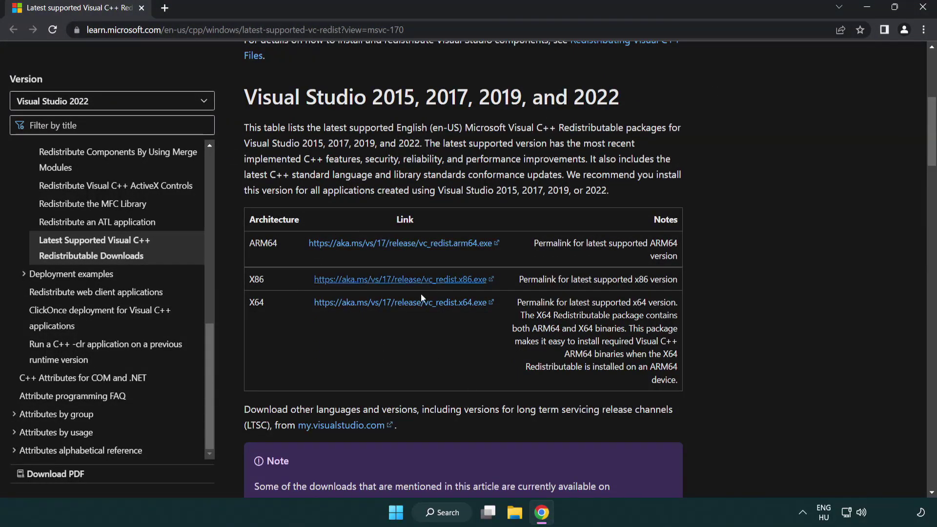
{"action": "left_click", "coordinate": [376, 247]}
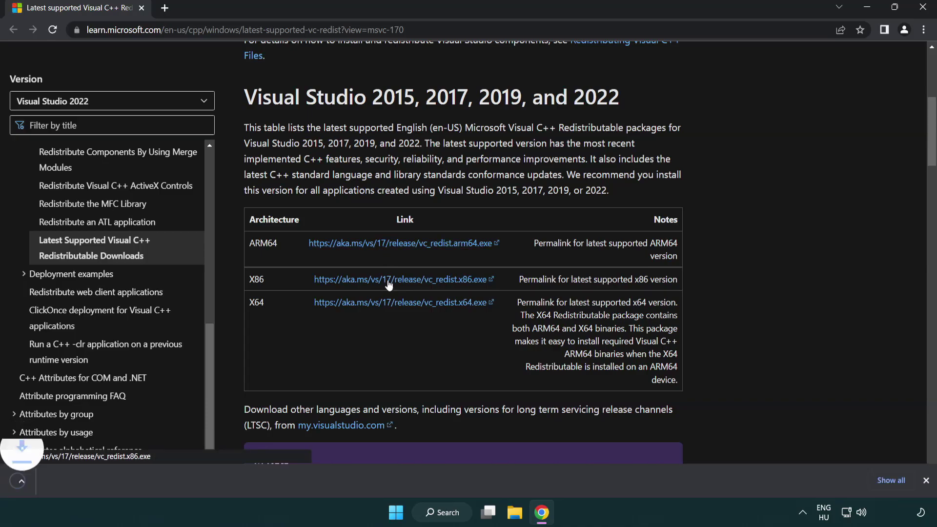
{"action": "left_click", "coordinate": [388, 287]}
{"action": "left_click", "coordinate": [391, 305]}
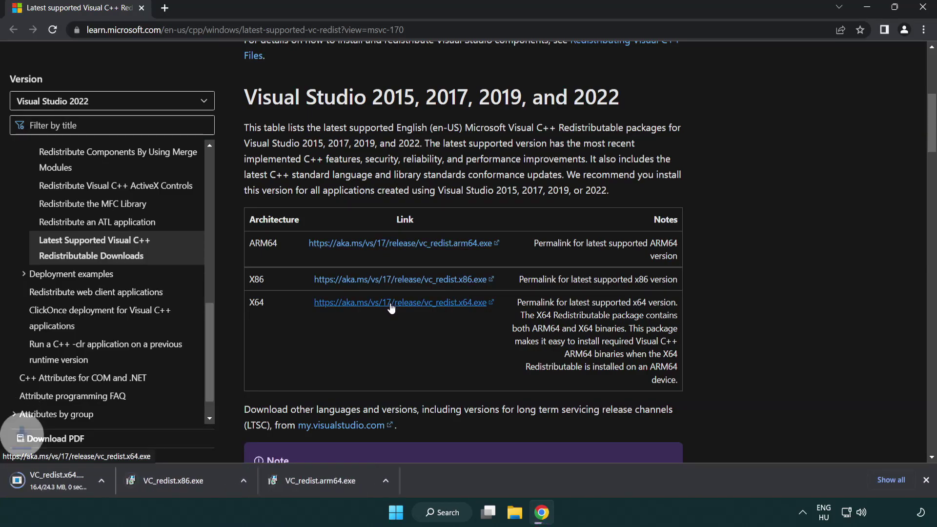
{"action": "left_click", "coordinate": [358, 488]}
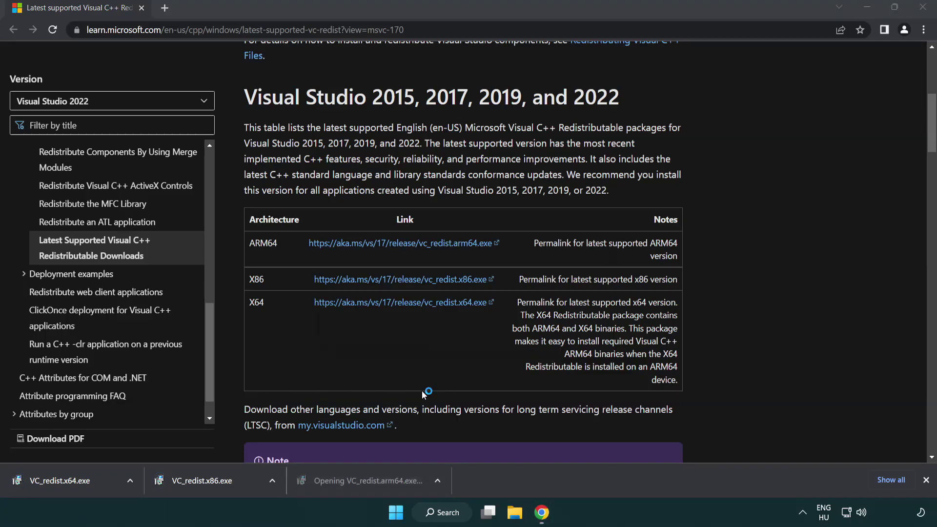
Accept the license and attempt the ARM64 install, then close the unsupported-processor failure.
{"action": "left_click_drag", "start_coordinate": [601, 239], "coordinate": [605, 283]}
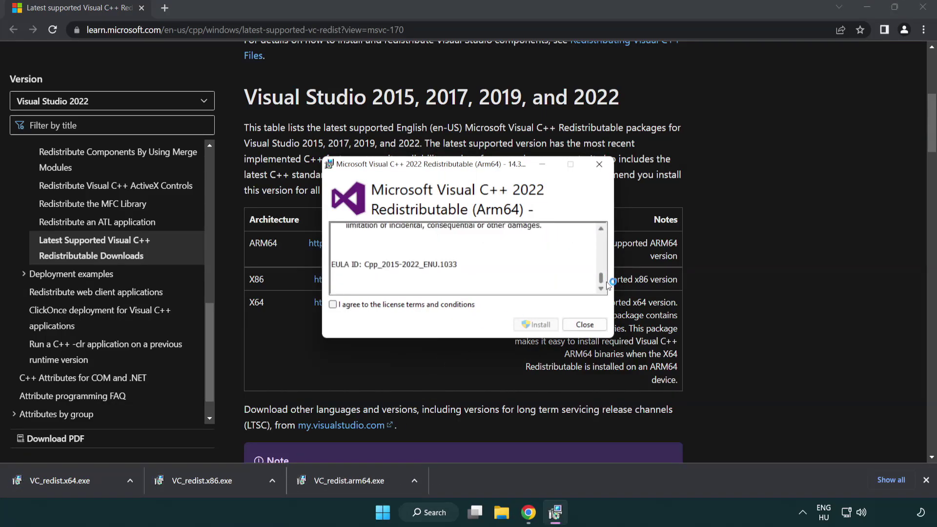
{"action": "left_click", "coordinate": [334, 305]}
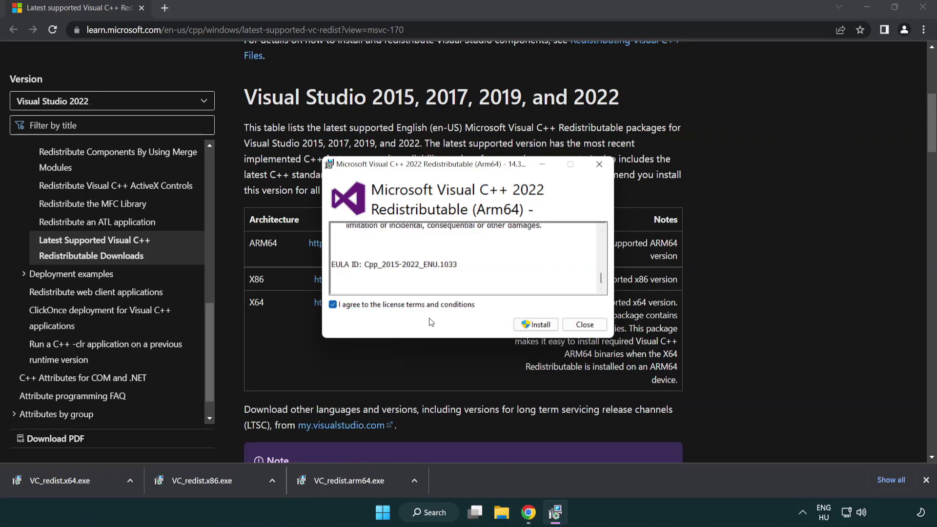
{"action": "left_click", "coordinate": [522, 324]}
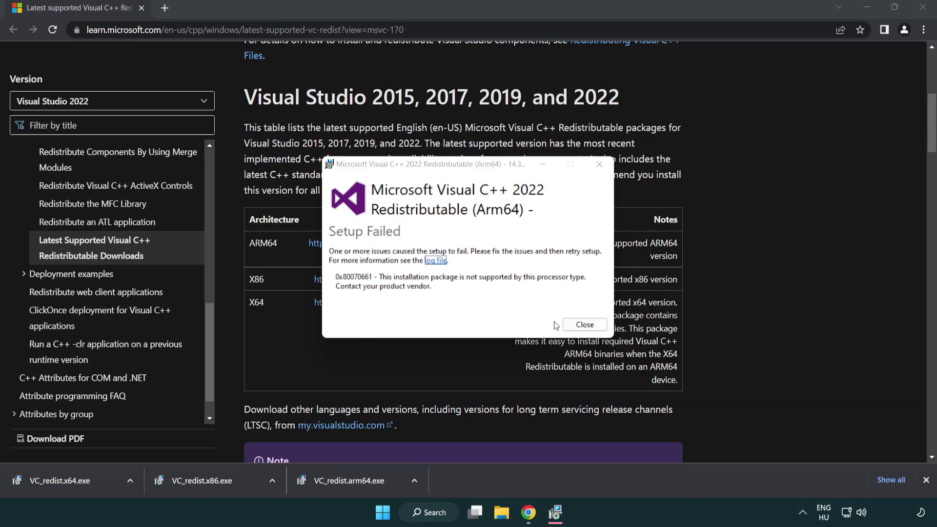
{"action": "left_click", "coordinate": [584, 324]}
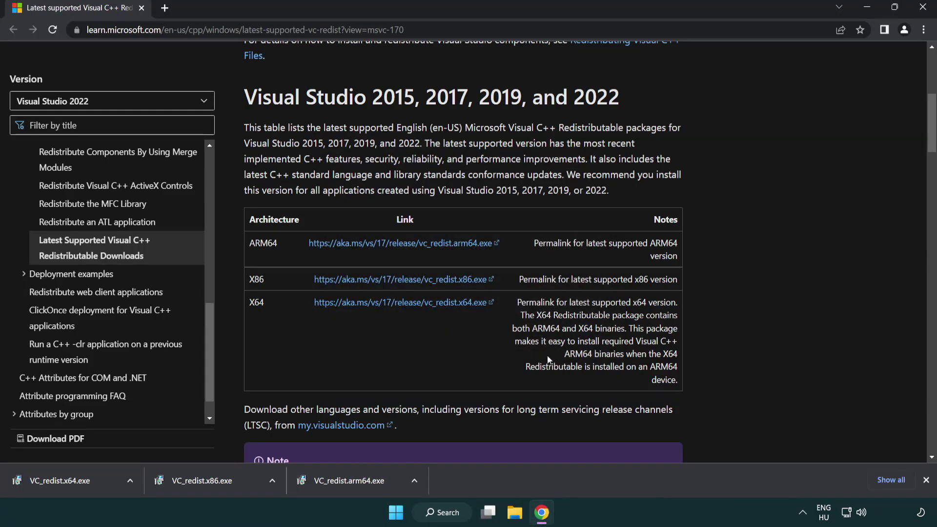
Install the x86 and x64 Visual C++ redistributables, then close Chrome.
{"action": "left_click", "coordinate": [209, 486]}
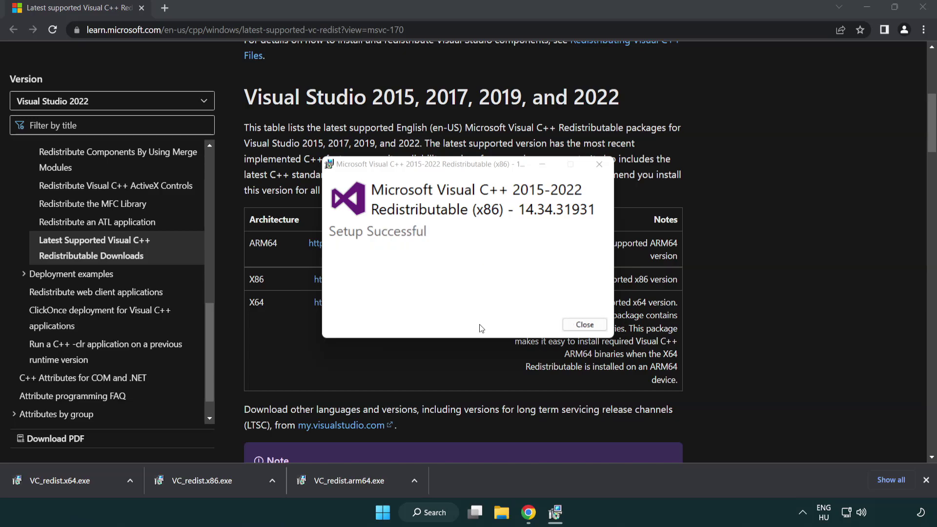
{"action": "left_click", "coordinate": [585, 325]}
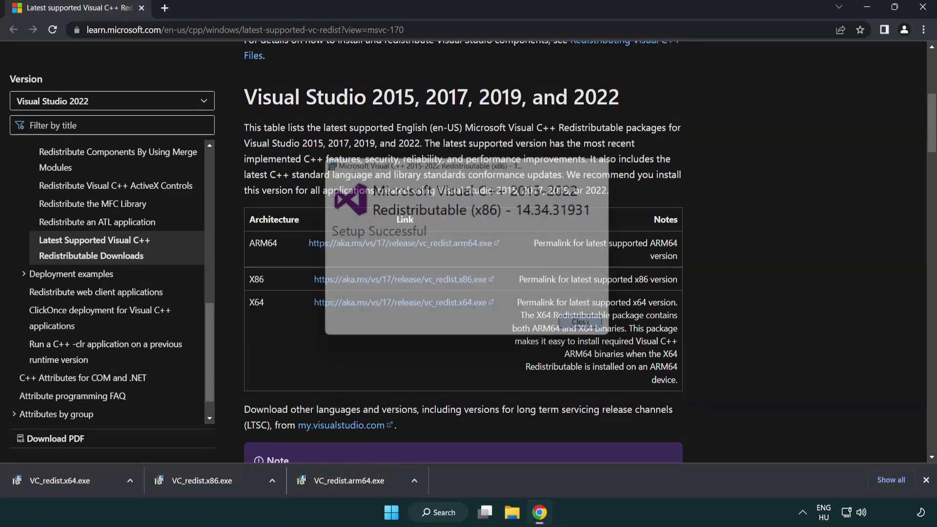
{"action": "left_click", "coordinate": [70, 479]}
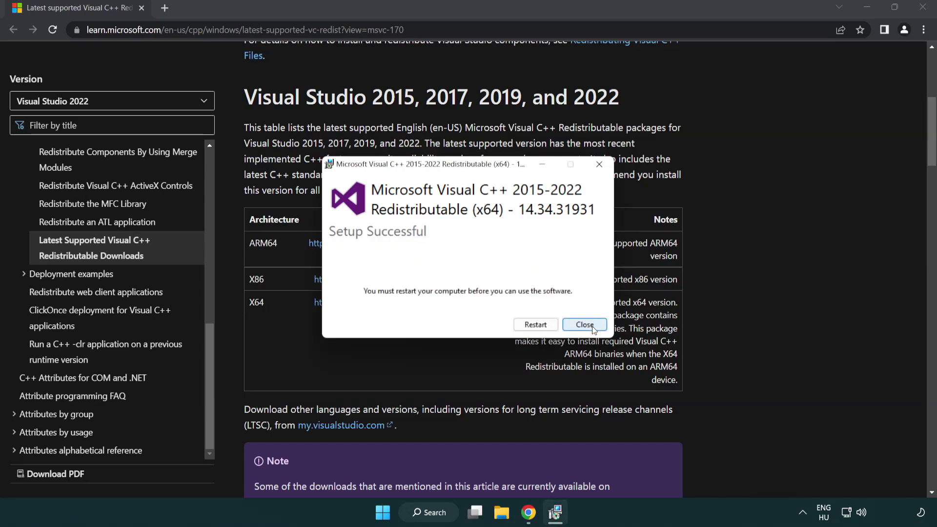
{"action": "left_click", "coordinate": [593, 330]}
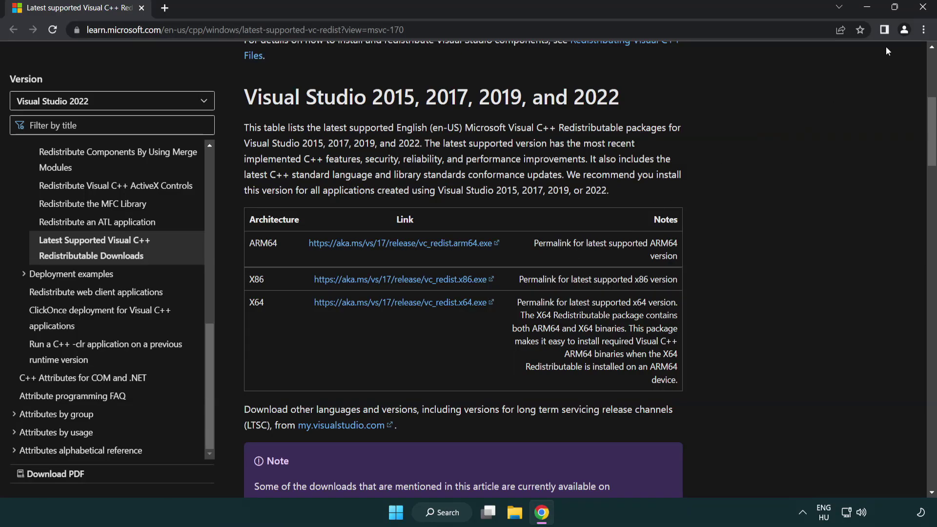
{"action": "left_click", "coordinate": [922, 10]}
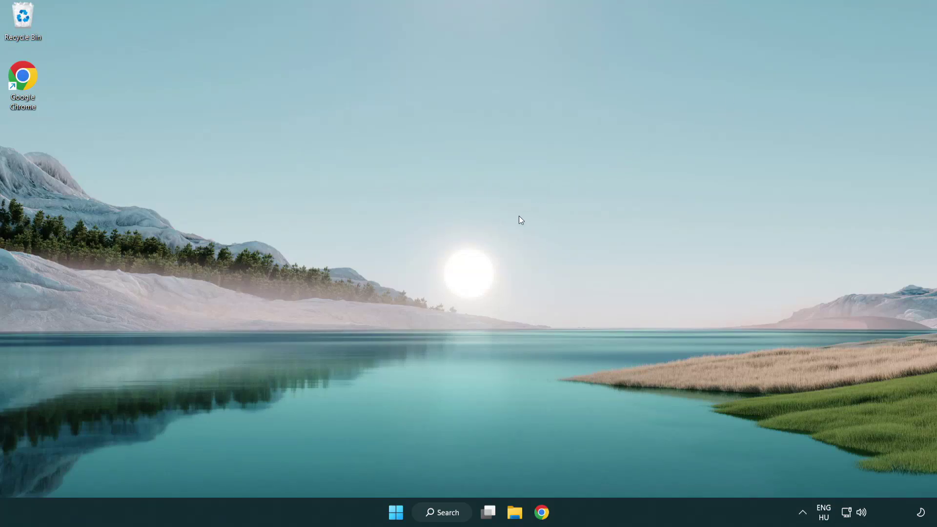
Run sfc /scannow in a Command Prompt launched as administrator.
{"action": "left_click", "coordinate": [436, 510]}
{"action": "type", "text": "cm"}
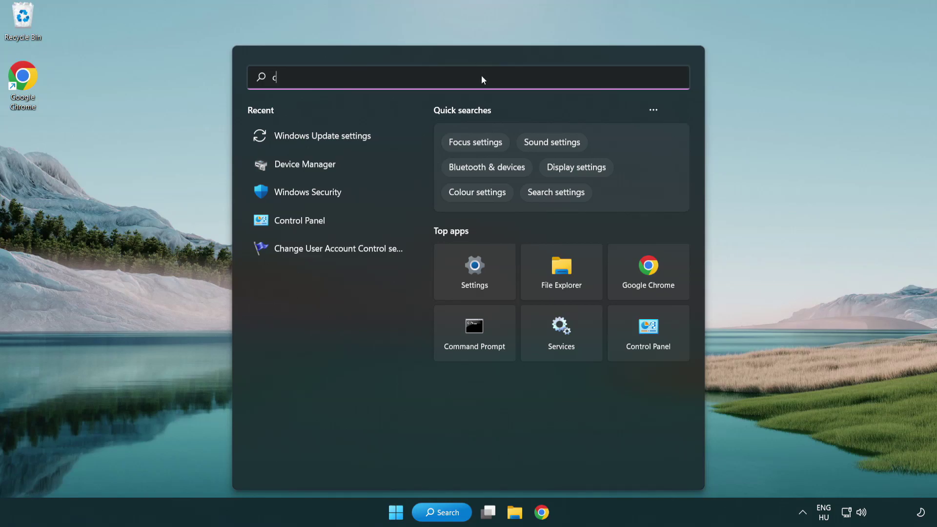
{"action": "type", "text": "d"}
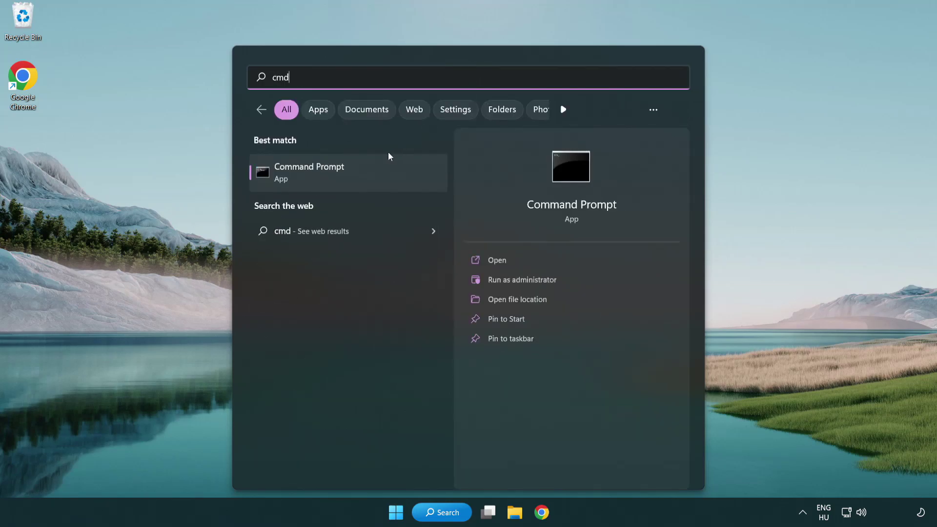
{"action": "right_click", "coordinate": [358, 174]}
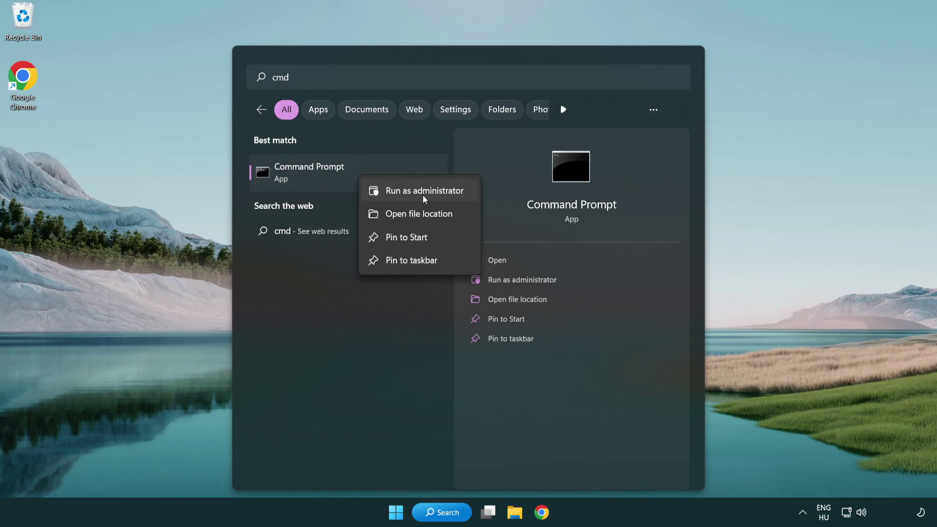
{"action": "left_click", "coordinate": [423, 195]}
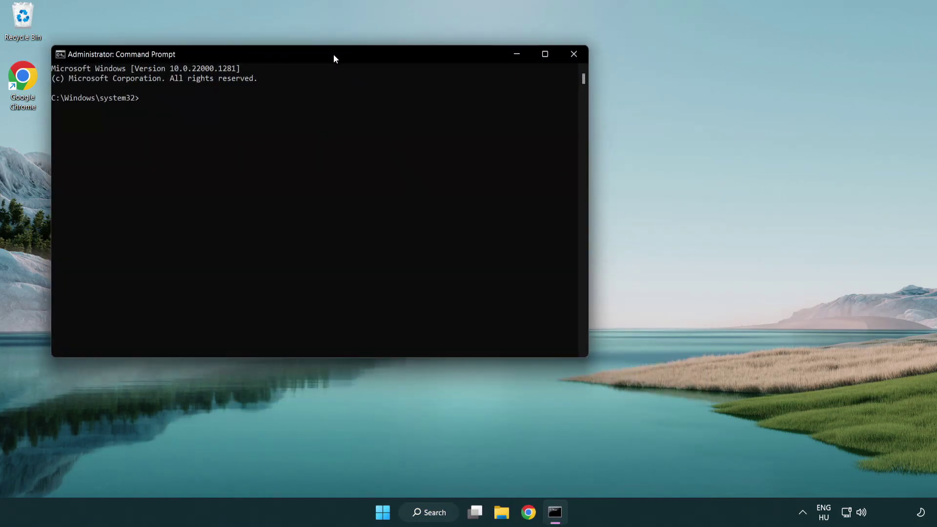
{"action": "left_click_drag", "start_coordinate": [334, 58], "coordinate": [472, 99]}
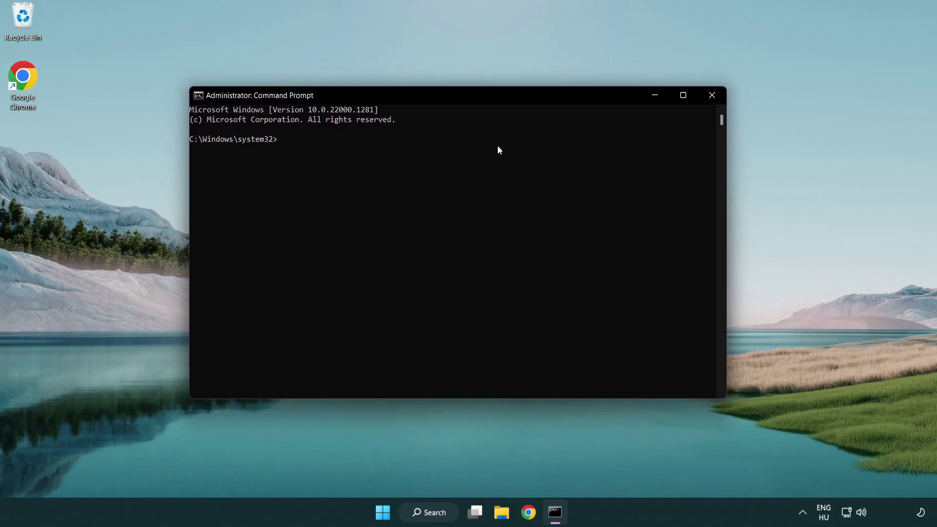
{"action": "type", "text": "sfc "}
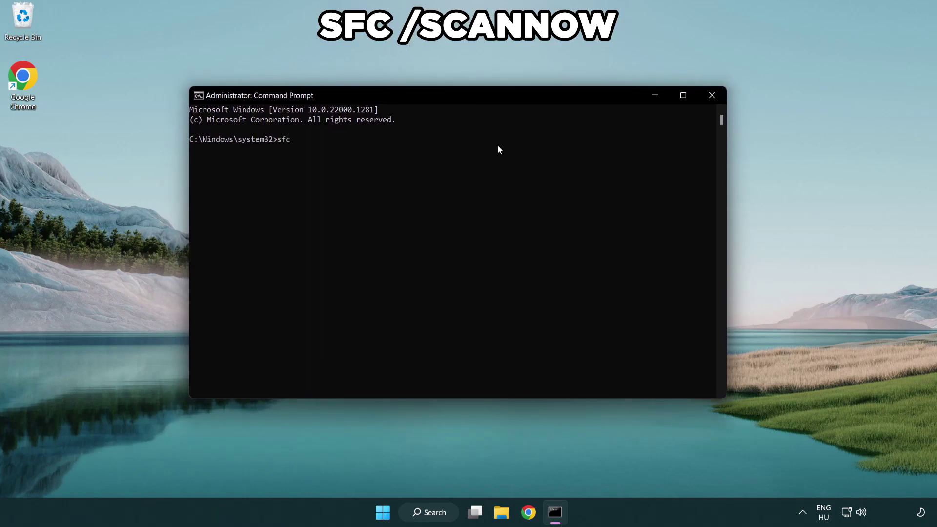
{"action": "type", "text": "/scann"}
{"action": "type", "text": "ow"}
{"action": "key", "text": "Return"}
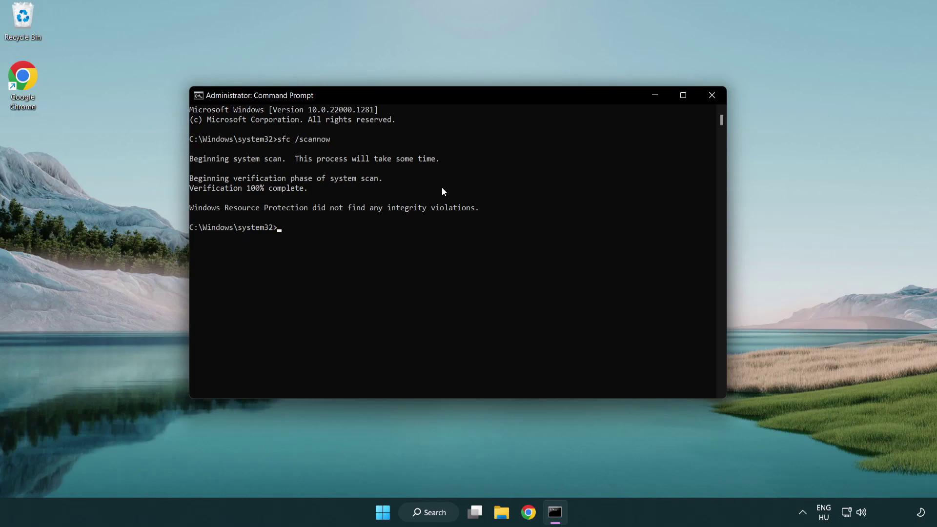
Close Command Prompt and search 'security' to find the Windows Security app.
{"action": "left_click", "coordinate": [716, 99]}
{"action": "left_click", "coordinate": [396, 512]}
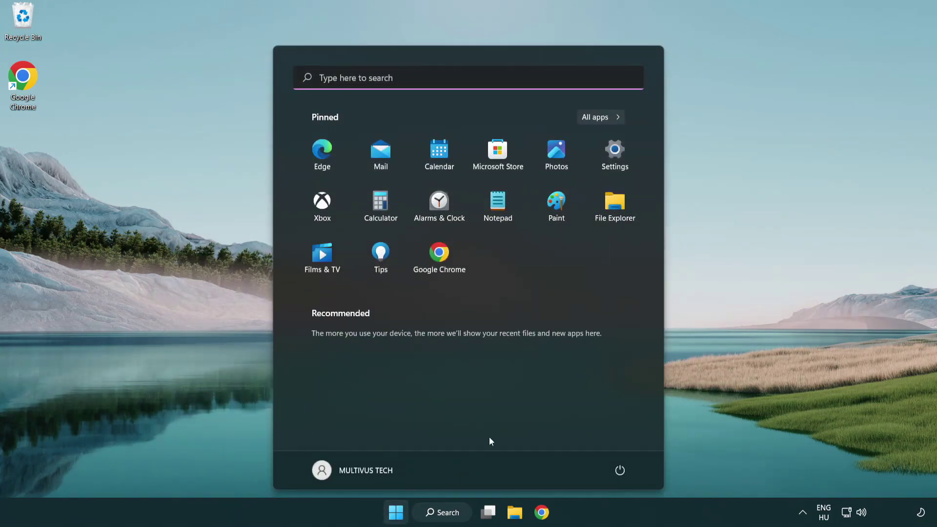
{"action": "left_click", "coordinate": [621, 469]}
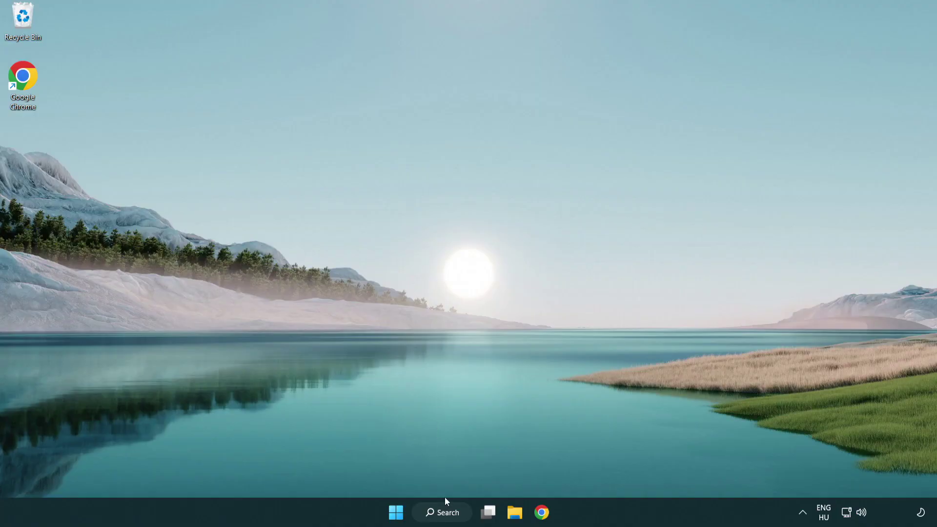
{"action": "left_click", "coordinate": [447, 516]}
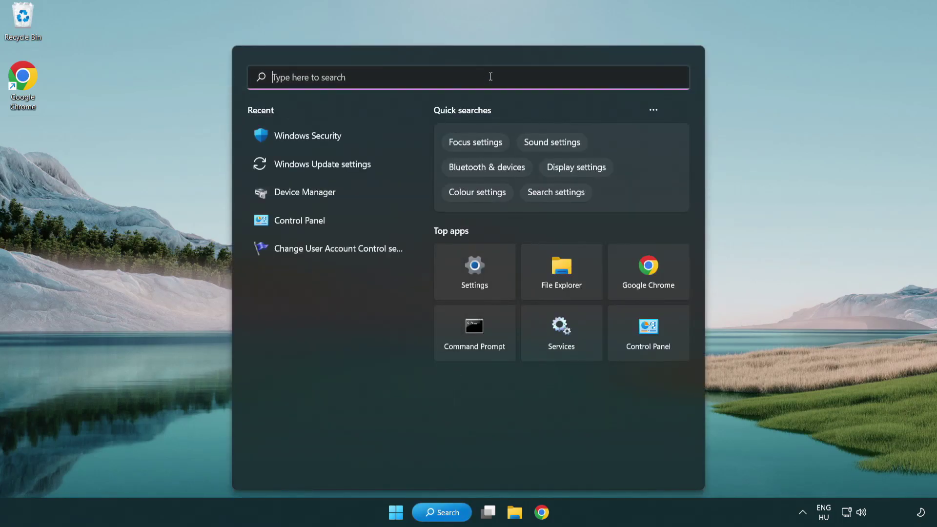
{"action": "type", "text": "securi"}
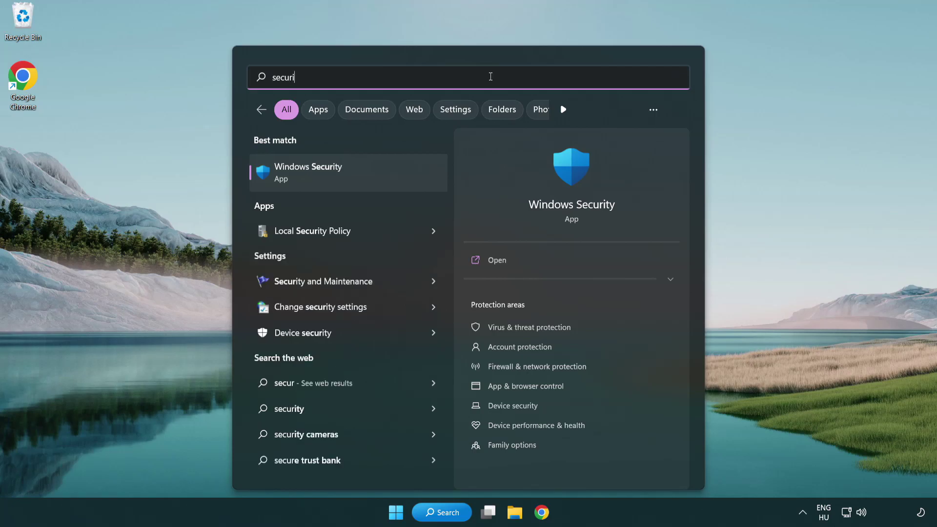
{"action": "type", "text": "ty"}
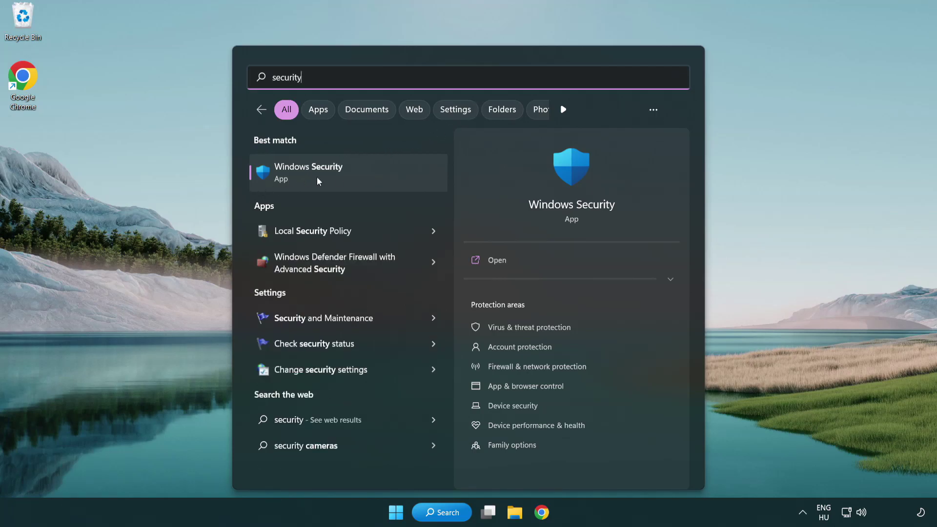
Open Windows Security's Virus & threat protection settings and scroll down to Exclusions.
{"action": "left_click", "coordinate": [384, 180]}
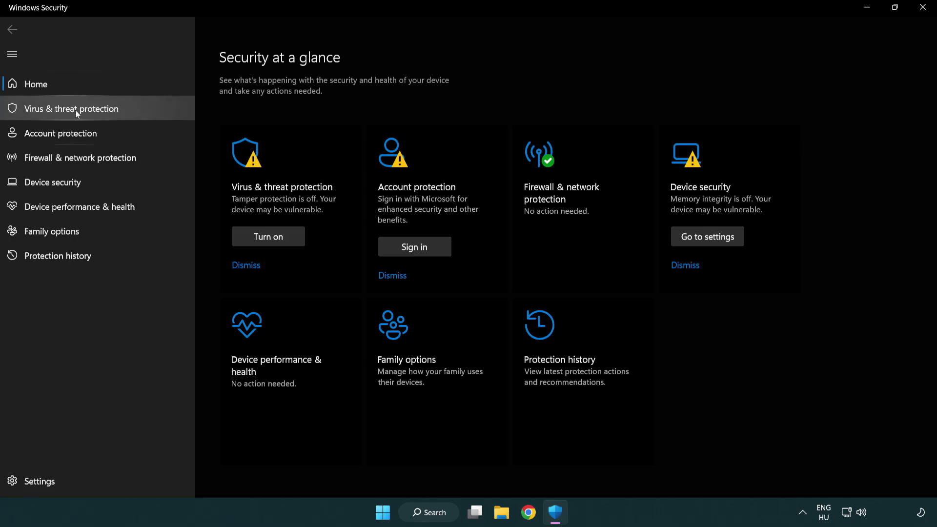
{"action": "left_click", "coordinate": [142, 111]}
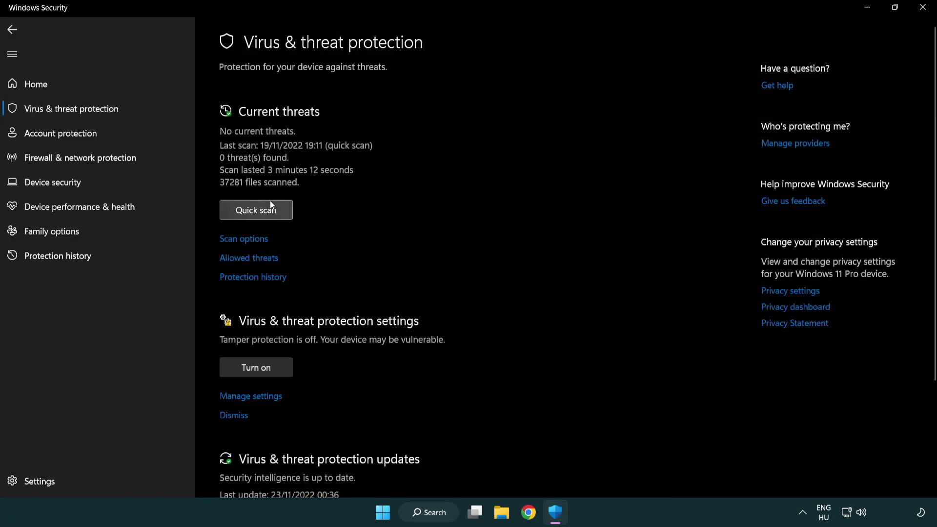
{"action": "scroll", "coordinate": [273, 234], "scroll_direction": "down", "scroll_amount": 3}
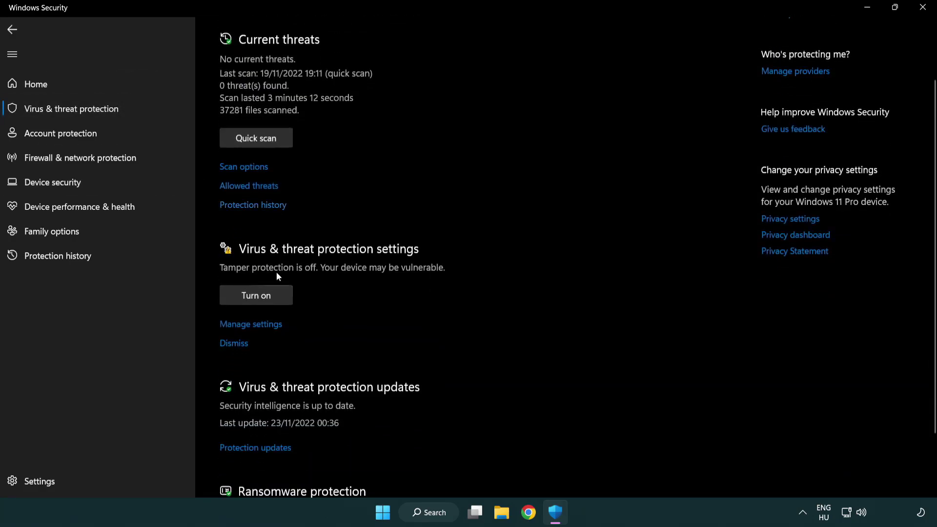
{"action": "left_click", "coordinate": [250, 327]}
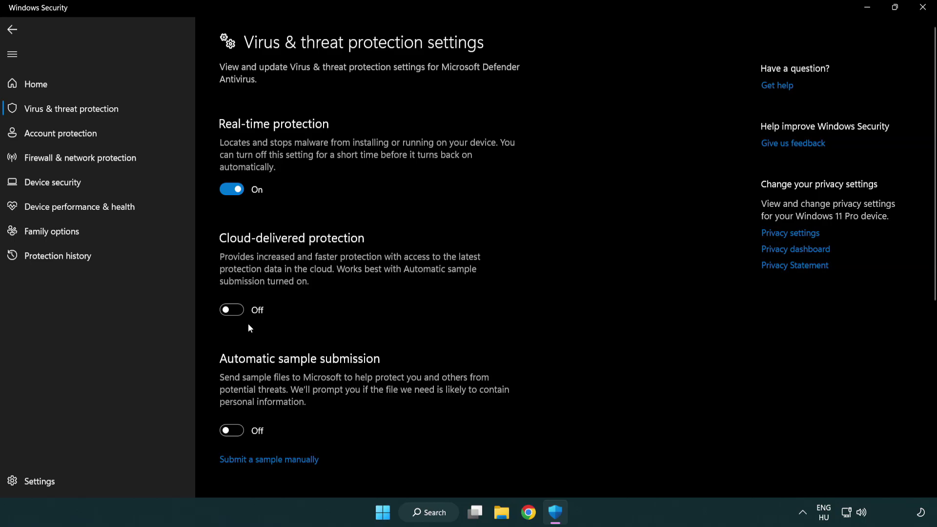
{"action": "scroll", "coordinate": [250, 328], "scroll_direction": "down", "scroll_amount": 3}
{"action": "scroll", "coordinate": [250, 328], "scroll_direction": "down", "scroll_amount": 2}
{"action": "scroll", "coordinate": [251, 328], "scroll_direction": "down", "scroll_amount": 3}
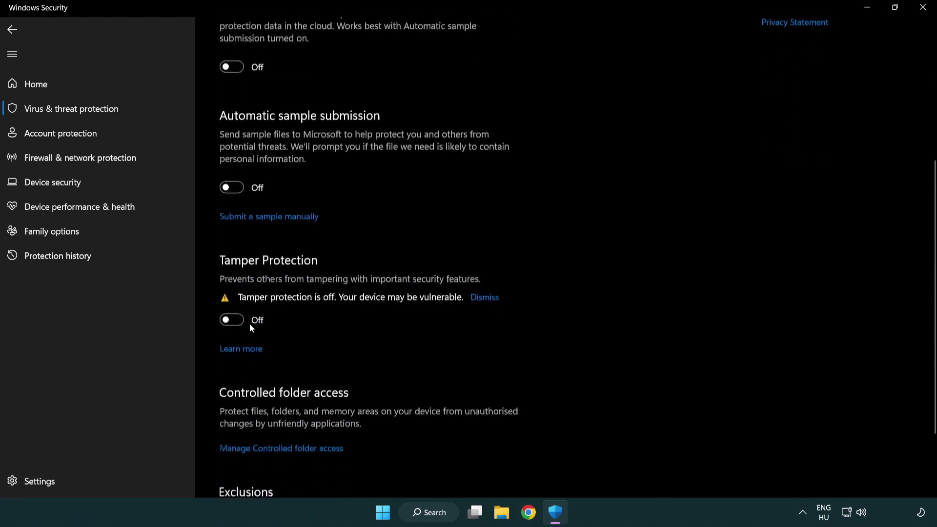
{"action": "scroll", "coordinate": [251, 327], "scroll_direction": "down", "scroll_amount": 5}
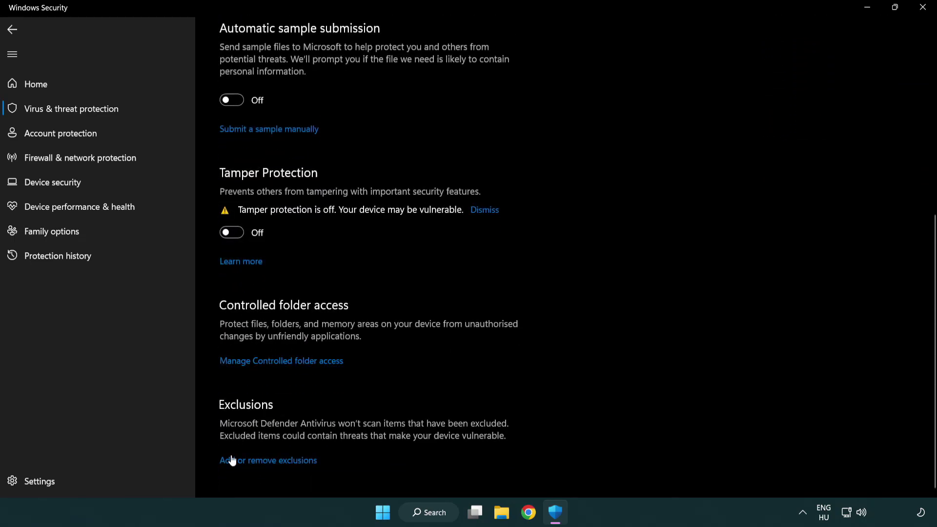
Start adding a File exclusion from Add or remove exclusions.
{"action": "left_click", "coordinate": [271, 463]}
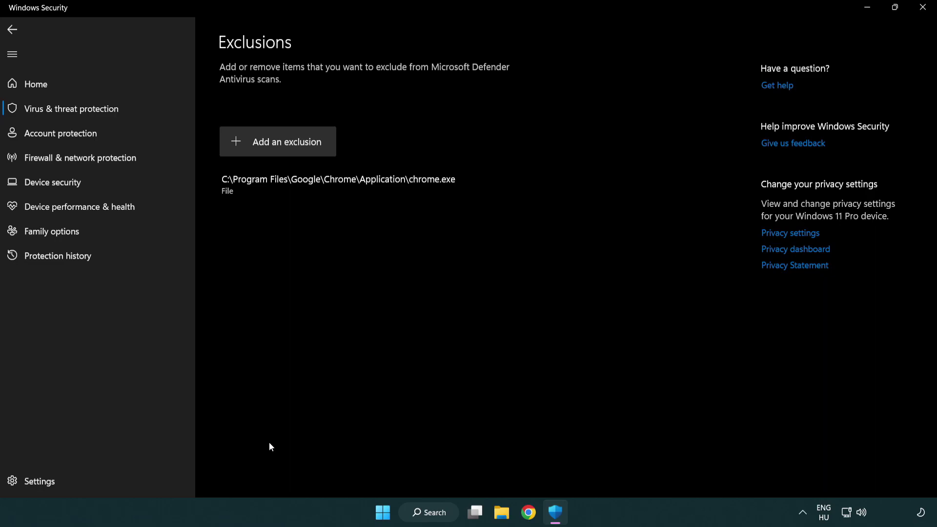
{"action": "left_click", "coordinate": [282, 147]}
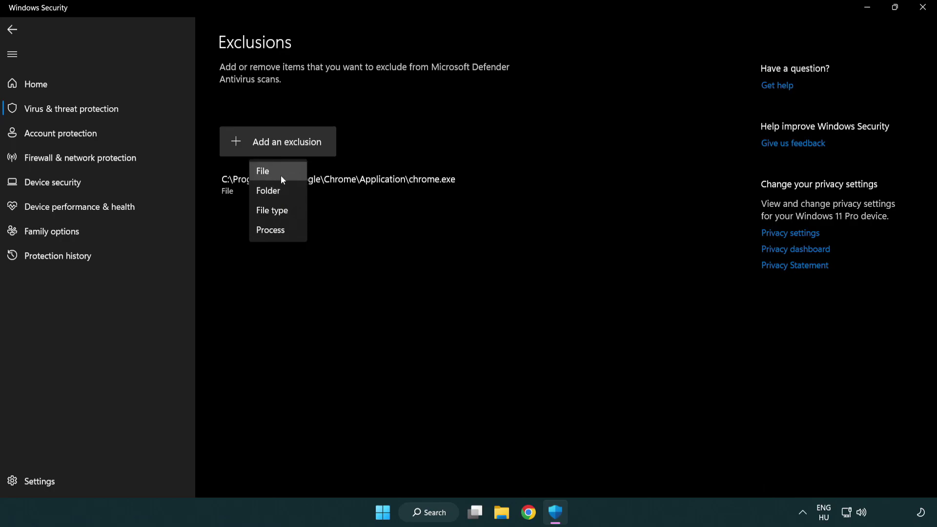
{"action": "left_click", "coordinate": [282, 172]}
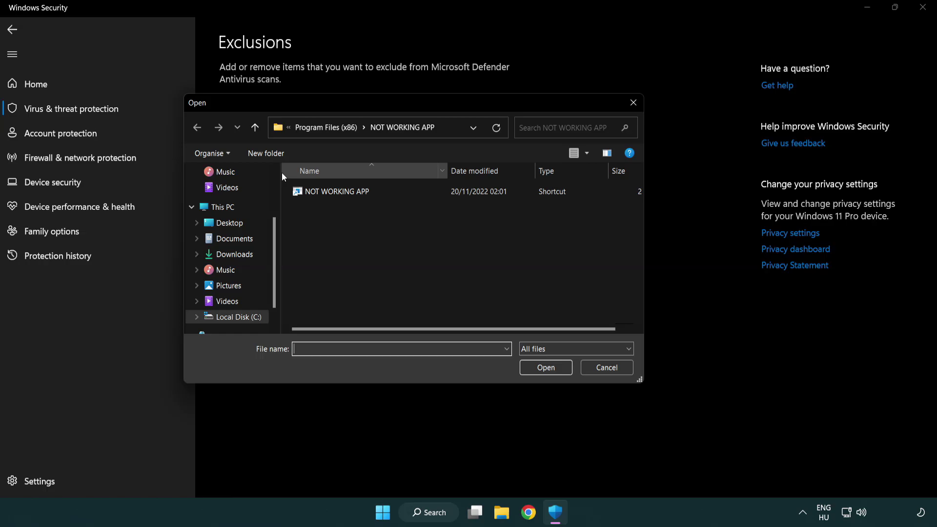
Browse to C:\Program Files (x86)\NOT WORKING APP and exclude its shortcut.
{"action": "left_click", "coordinate": [317, 130]}
{"action": "left_click", "coordinate": [323, 128]}
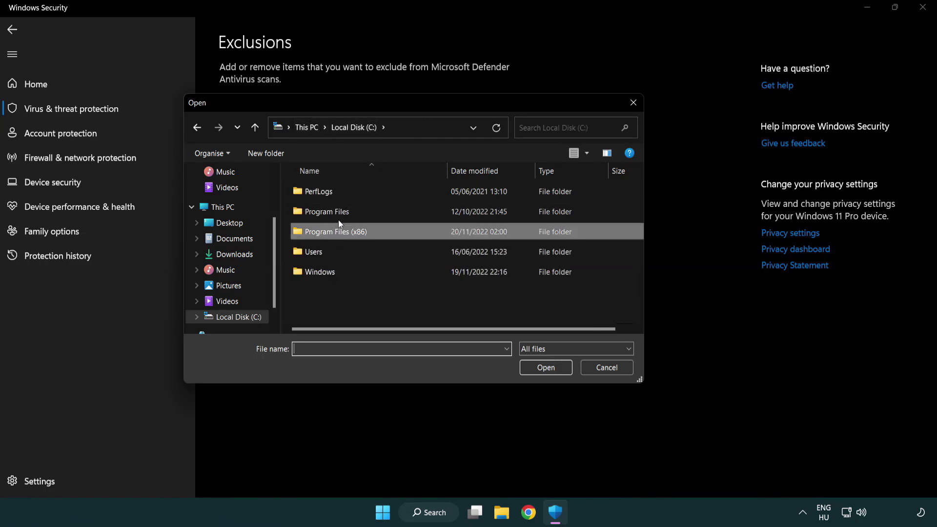
{"action": "left_click", "coordinate": [317, 130]}
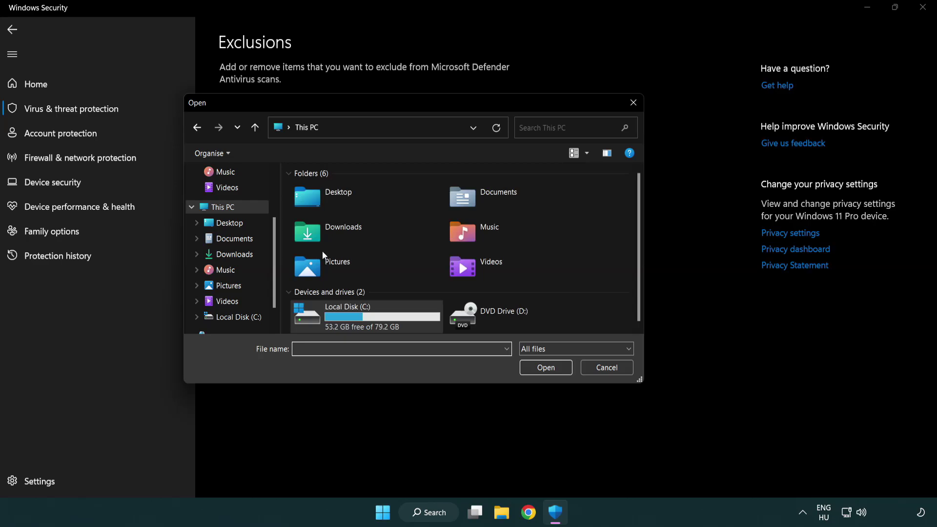
{"action": "double_click", "coordinate": [341, 324]}
{"action": "double_click", "coordinate": [343, 233]}
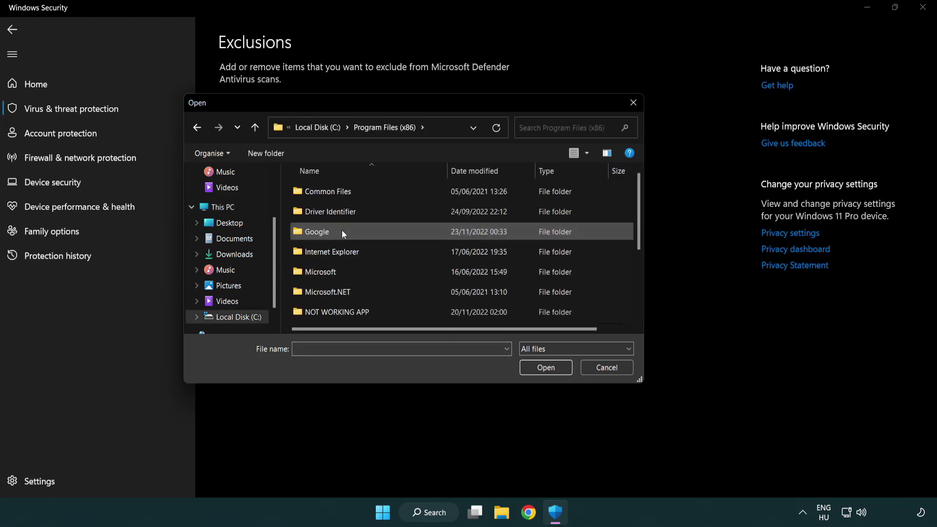
{"action": "double_click", "coordinate": [350, 313]}
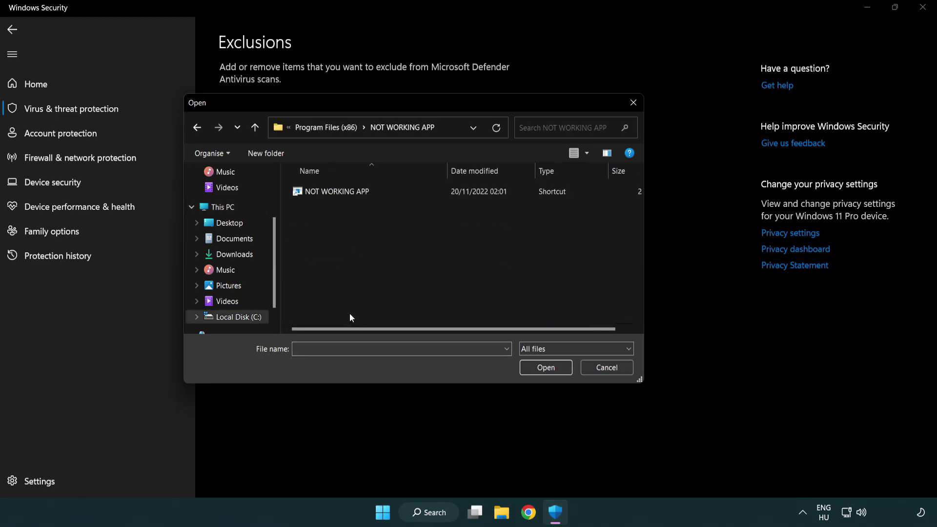
{"action": "left_click", "coordinate": [332, 192]}
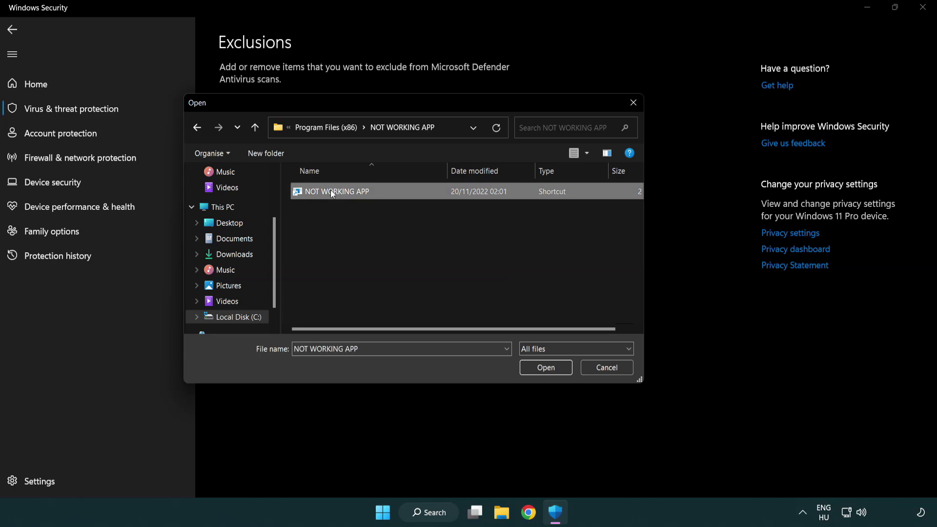
{"action": "left_click", "coordinate": [544, 372]}
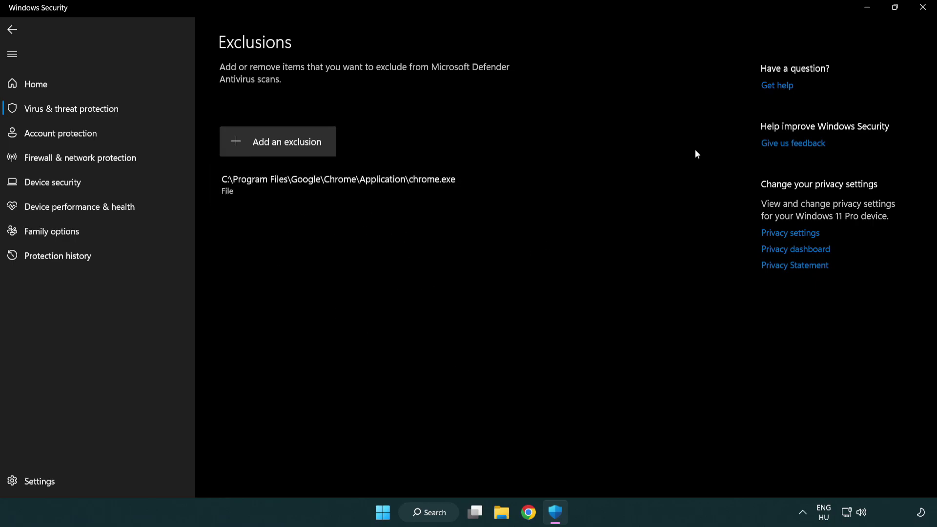
Close Windows Security and bring up the Start menu power options to restart.
{"action": "left_click", "coordinate": [923, 15]}
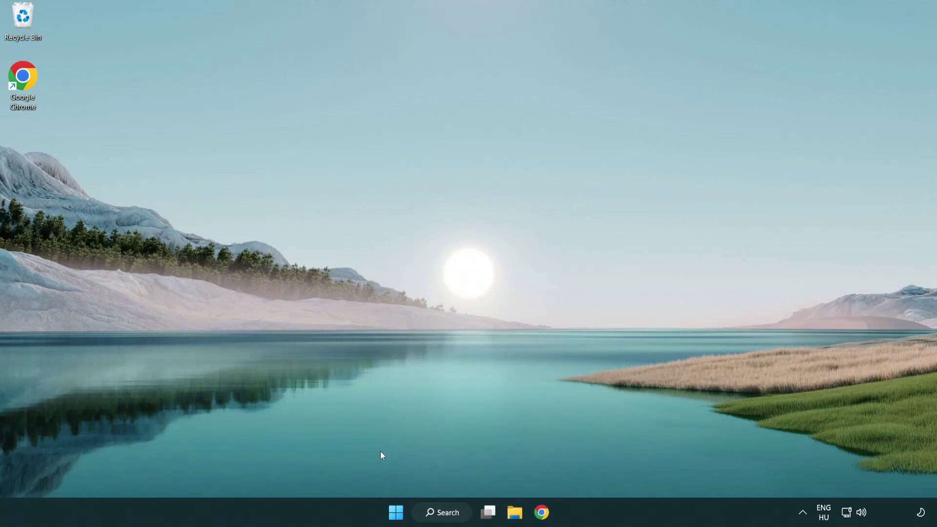
{"action": "left_click", "coordinate": [396, 513]}
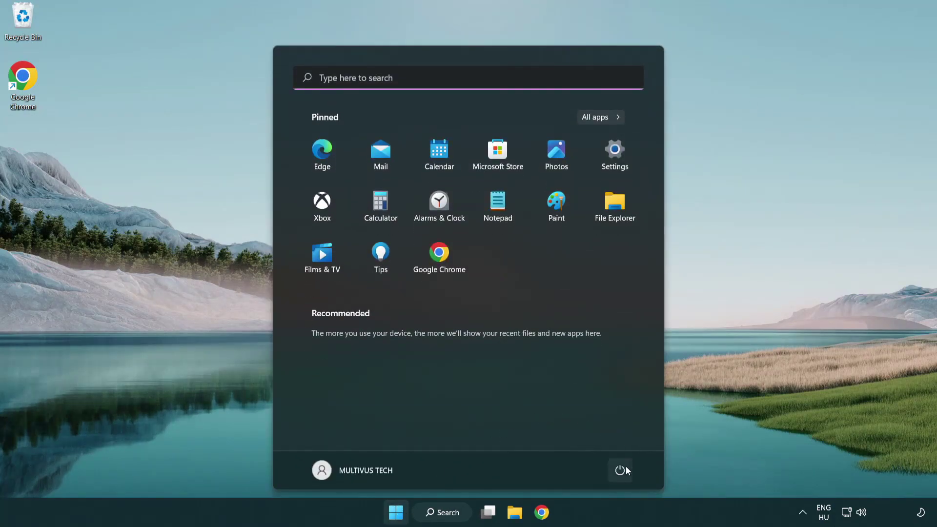
{"action": "left_click", "coordinate": [620, 470]}
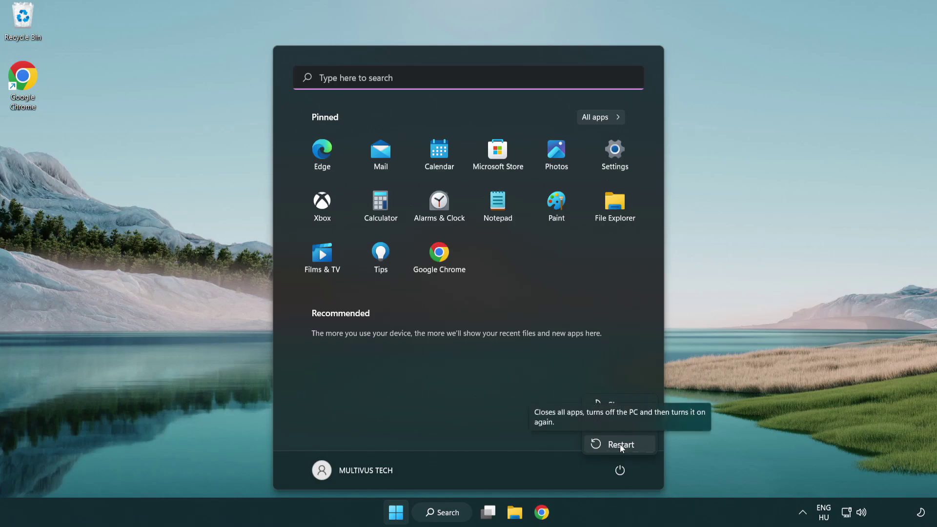